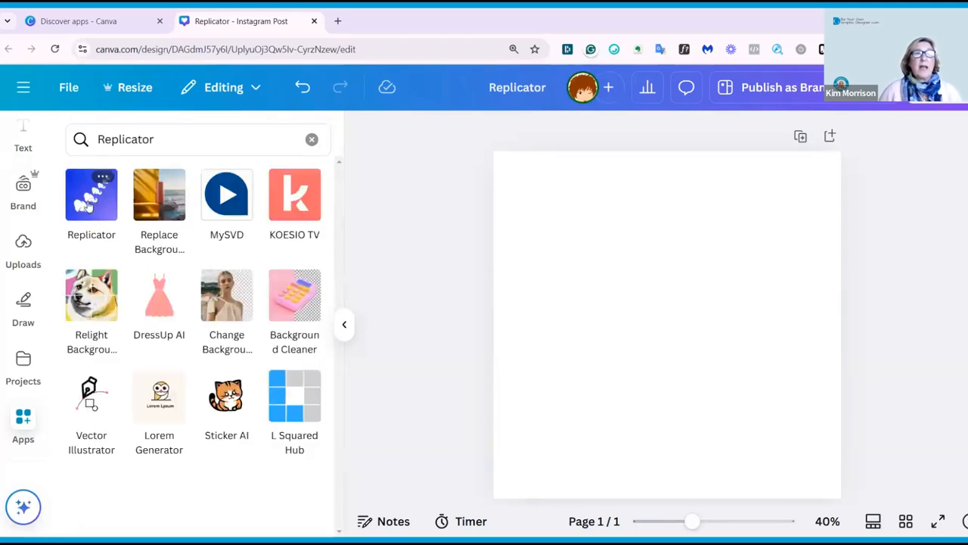
Open the Replicator app from the Apps search results after reviewing its description.
{"action": "left_click", "coordinate": [91, 203]}
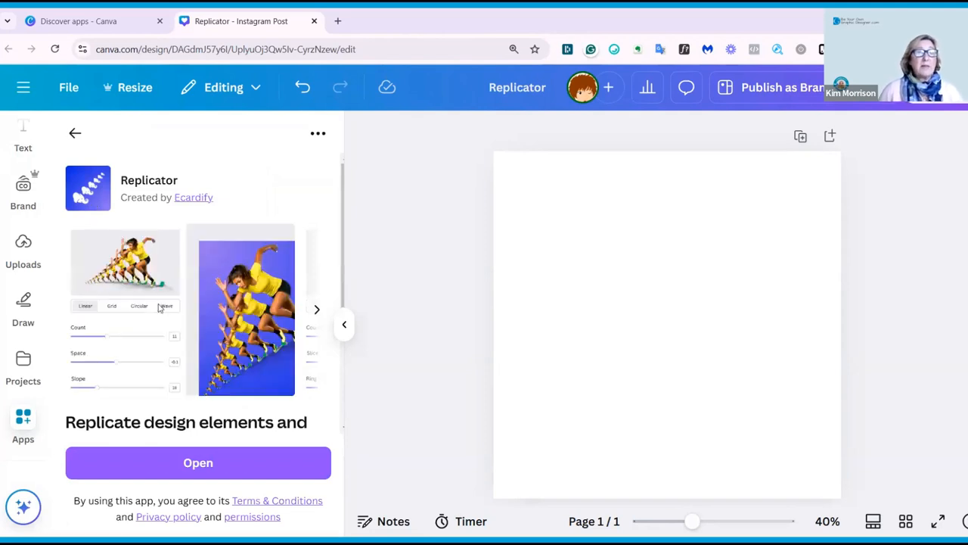
{"action": "scroll", "coordinate": [159, 306], "scroll_direction": "down", "scroll_amount": 2}
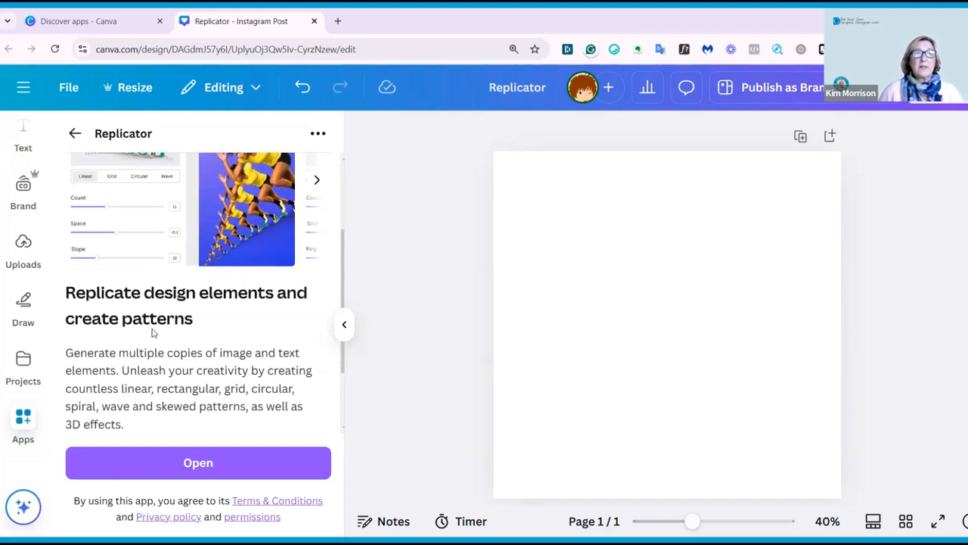
{"action": "scroll", "coordinate": [148, 345], "scroll_direction": "down", "scroll_amount": 1}
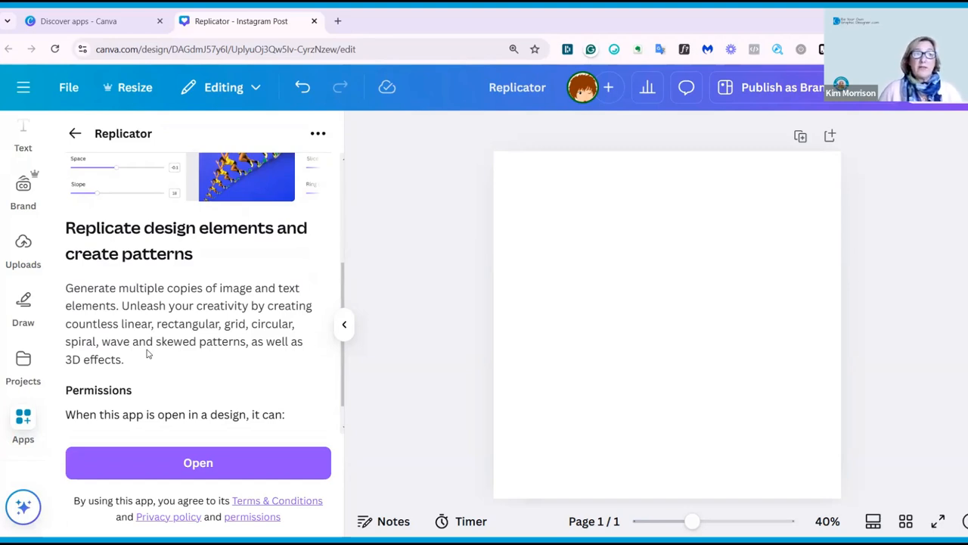
{"action": "scroll", "coordinate": [149, 348], "scroll_direction": "down", "scroll_amount": 1}
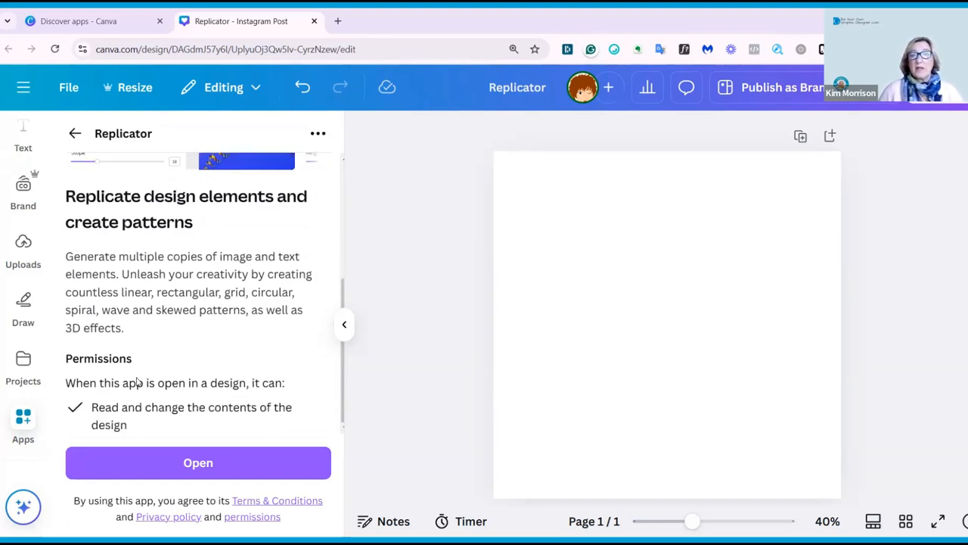
{"action": "left_click", "coordinate": [198, 462]}
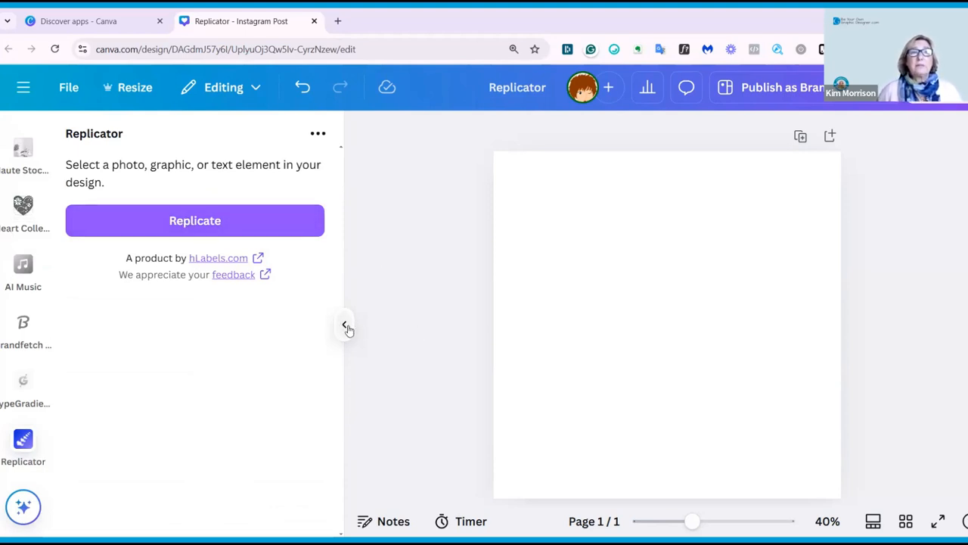
Add a red floral heart graphic from Elements to the page.
{"action": "scroll", "coordinate": [23, 174], "scroll_direction": "up", "scroll_amount": 5}
{"action": "left_click", "coordinate": [22, 198]}
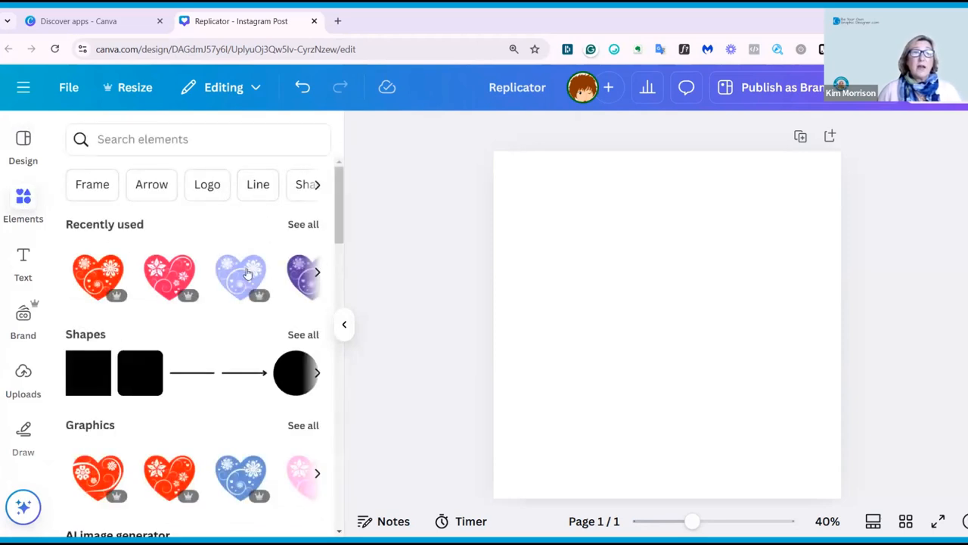
{"action": "left_click", "coordinate": [98, 473]}
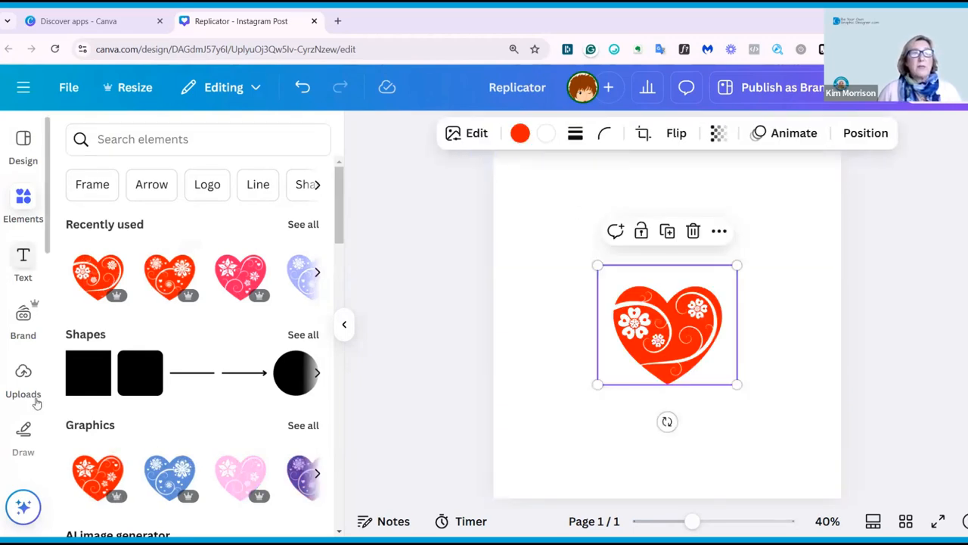
Try to replicate the selected heart with Replicator, then delete the heart from the page.
{"action": "scroll", "coordinate": [22, 430], "scroll_direction": "down", "scroll_amount": 3}
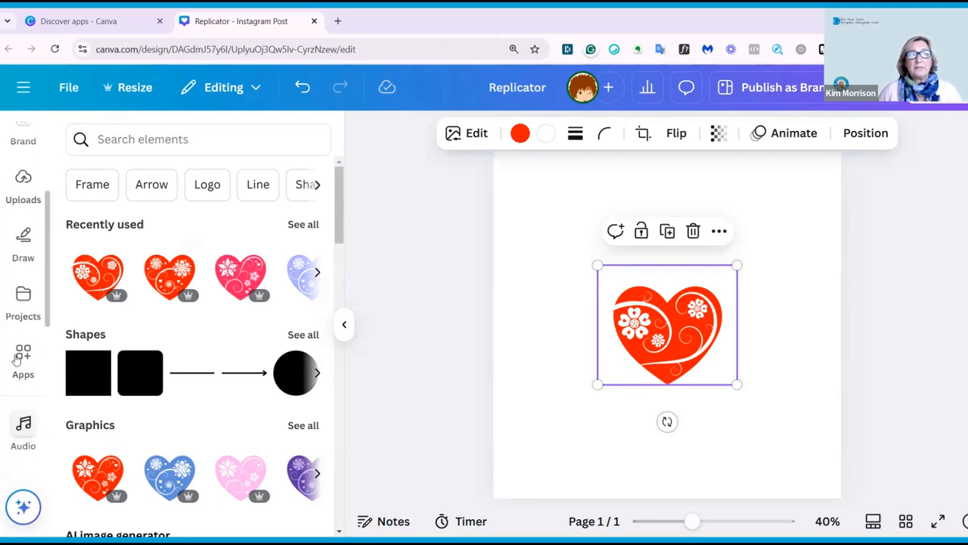
{"action": "scroll", "coordinate": [17, 359], "scroll_direction": "down", "scroll_amount": 4}
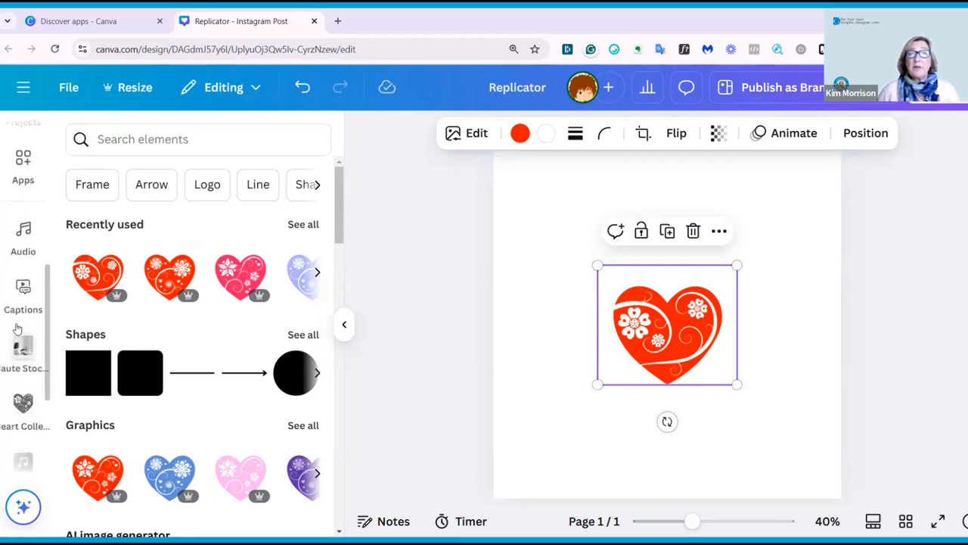
{"action": "scroll", "coordinate": [19, 329], "scroll_direction": "down", "scroll_amount": 2}
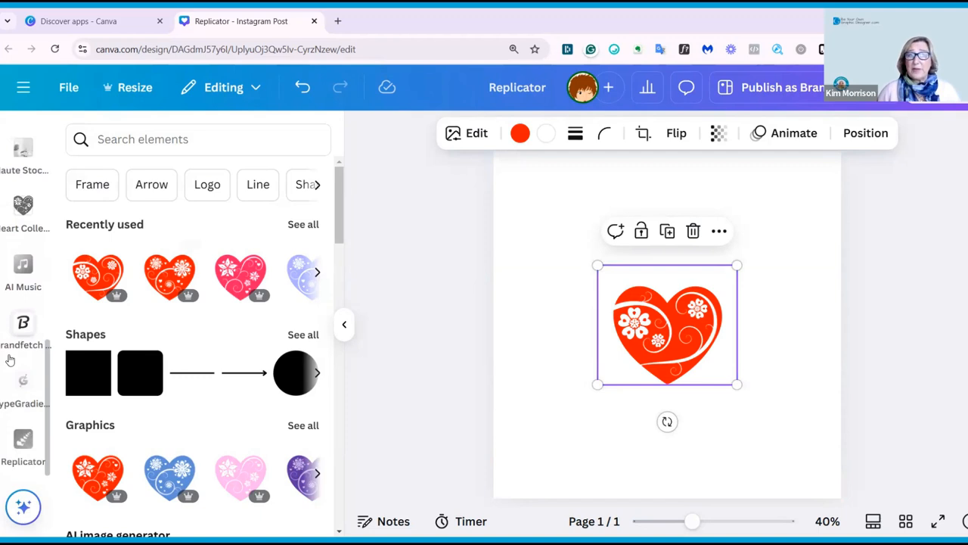
{"action": "left_click", "coordinate": [18, 443]}
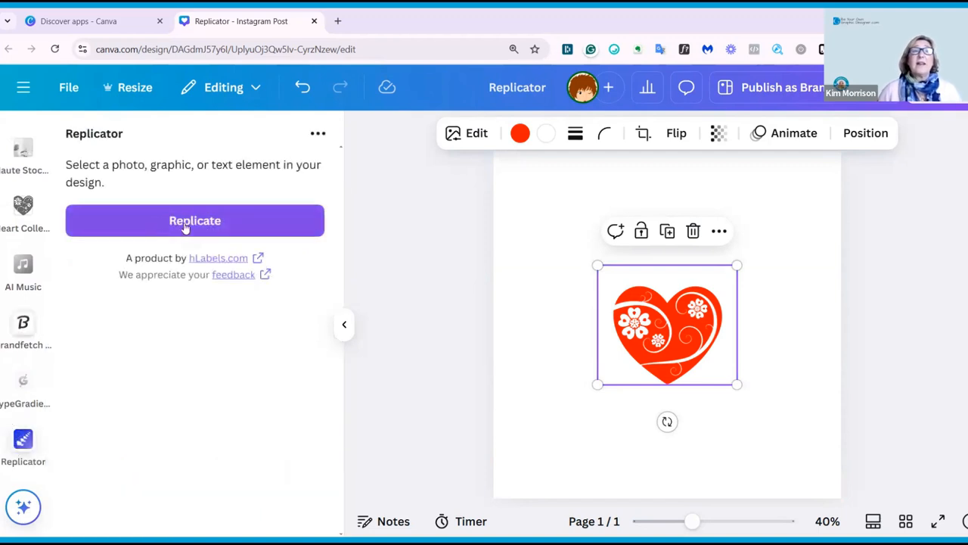
{"action": "left_click", "coordinate": [186, 223]}
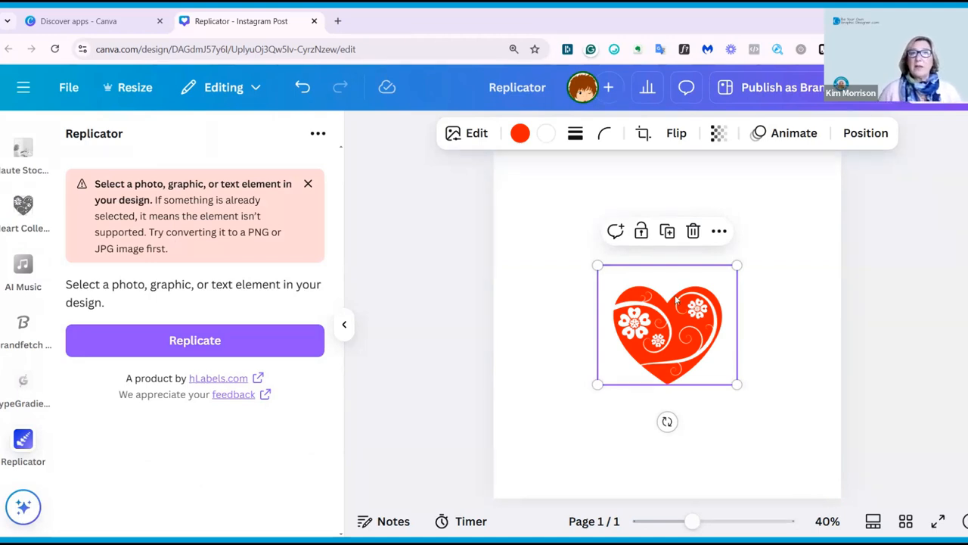
{"action": "key", "text": "Delete"}
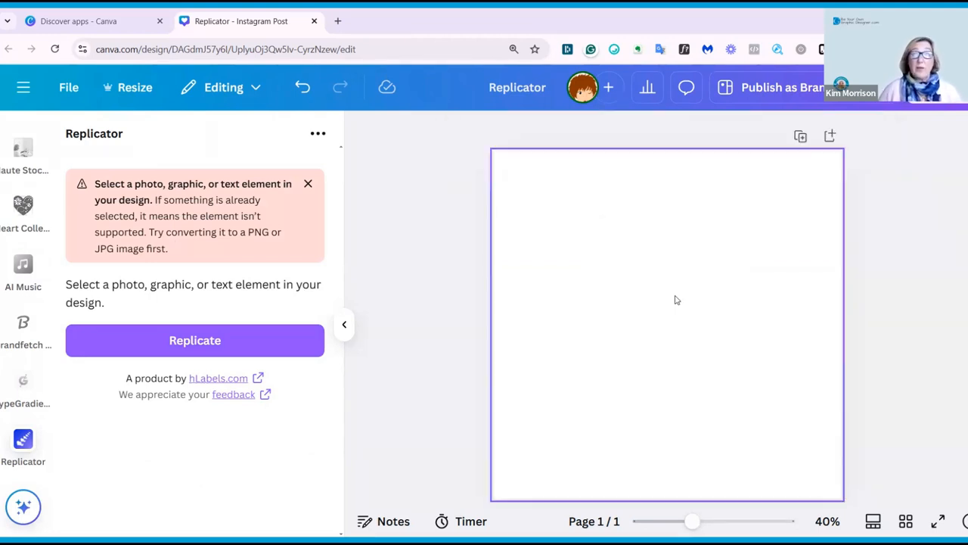
Add the red floral heart from Heart Collection 2 to the page.
{"action": "left_click", "coordinate": [22, 212]}
{"action": "scroll", "coordinate": [159, 314], "scroll_direction": "down", "scroll_amount": 3}
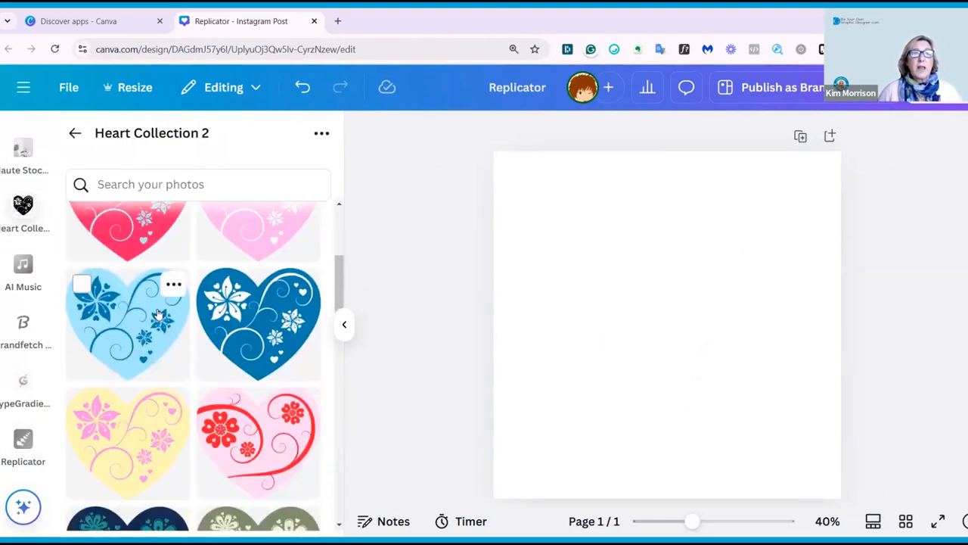
{"action": "scroll", "coordinate": [159, 314], "scroll_direction": "down", "scroll_amount": 8}
{"action": "scroll", "coordinate": [155, 325], "scroll_direction": "down", "scroll_amount": 3}
{"action": "scroll", "coordinate": [155, 330], "scroll_direction": "down", "scroll_amount": 4}
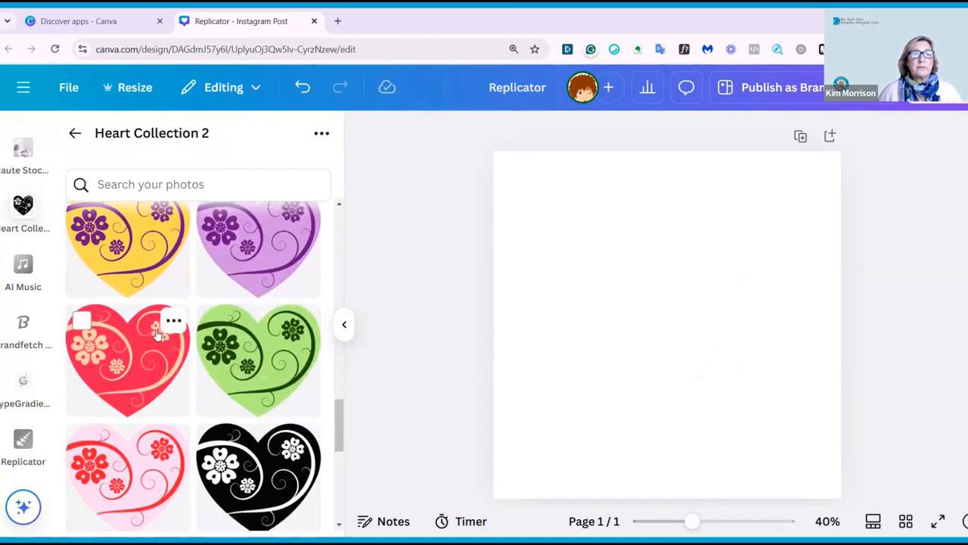
{"action": "scroll", "coordinate": [156, 333], "scroll_direction": "down", "scroll_amount": 5}
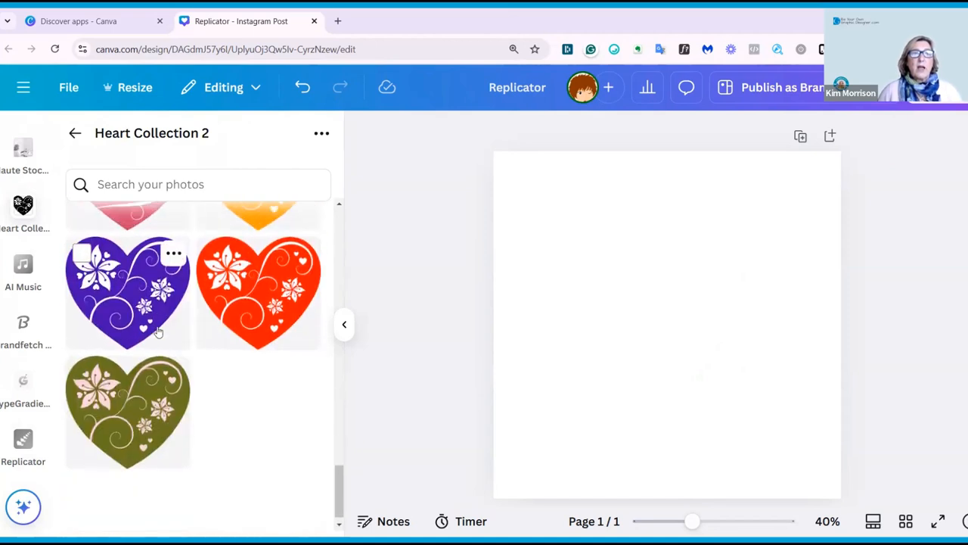
{"action": "left_click", "coordinate": [259, 399]}
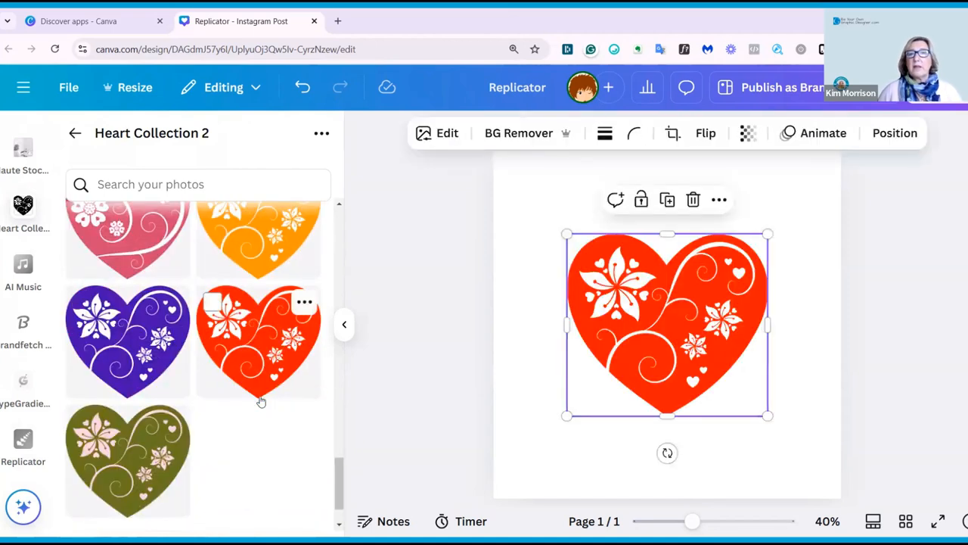
Open the Replicator app again and start replicating the selected heart.
{"action": "left_click", "coordinate": [344, 324]}
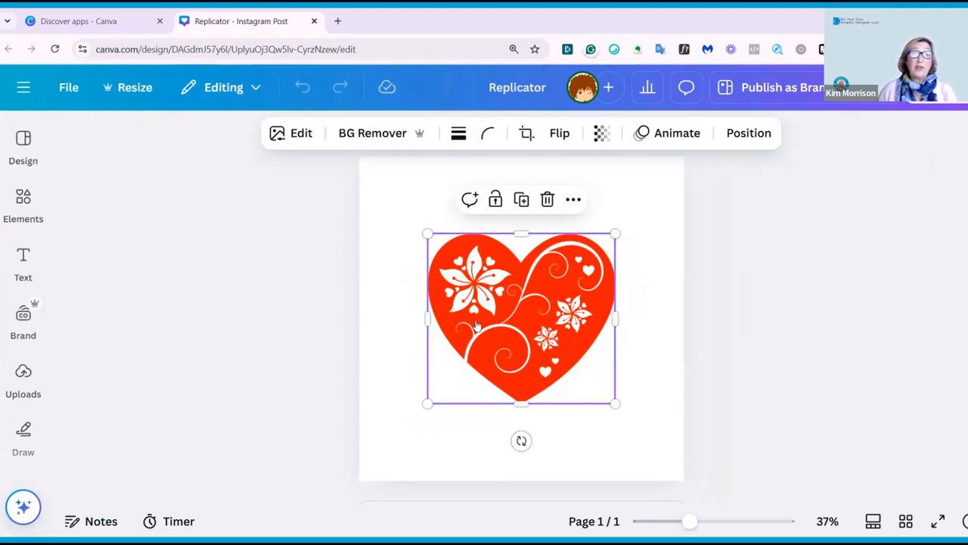
{"action": "left_click", "coordinate": [22, 257]}
{"action": "left_click", "coordinate": [25, 220]}
{"action": "scroll", "coordinate": [25, 233], "scroll_direction": "down", "scroll_amount": 7}
{"action": "left_click", "coordinate": [23, 440]}
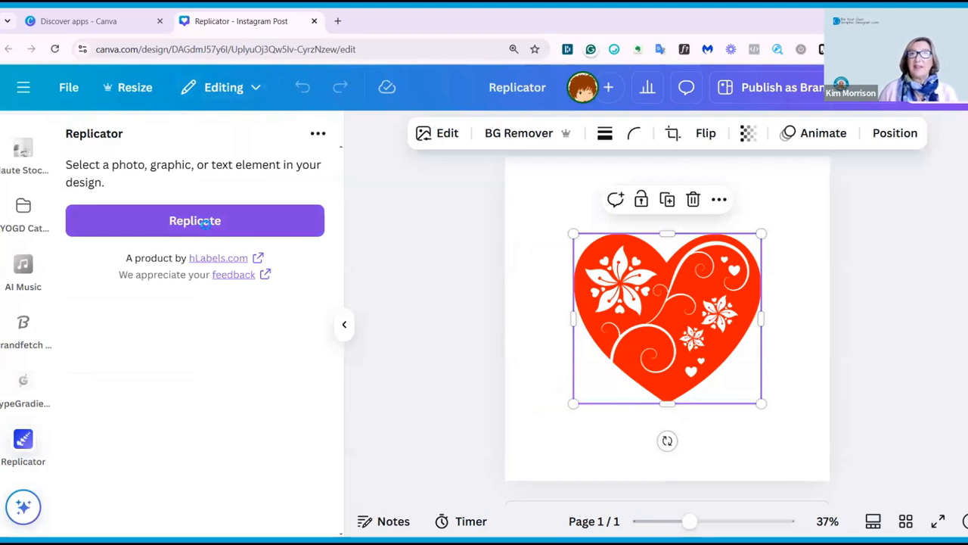
{"action": "left_click", "coordinate": [205, 223]}
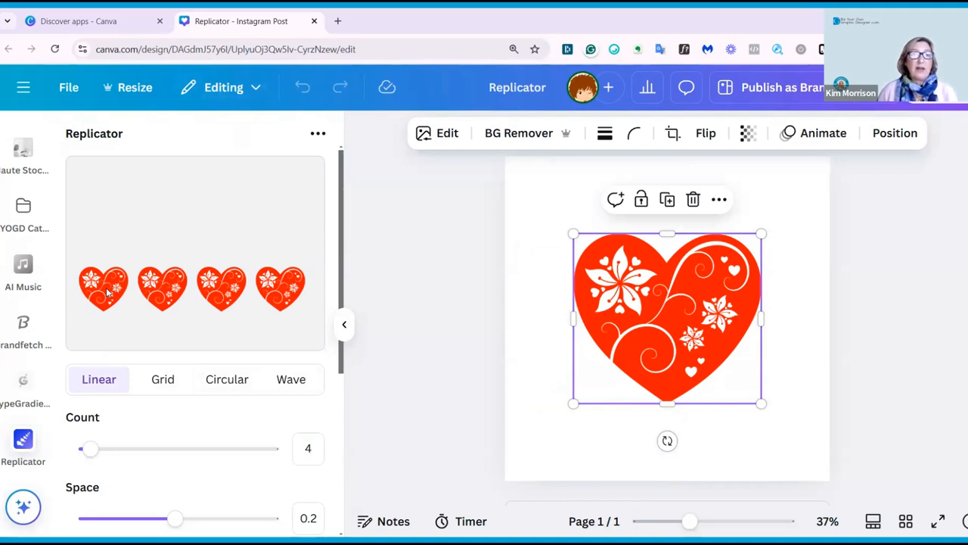
Set the linear pattern's count to 12 and space to 0.325.
{"action": "left_click_drag", "start_coordinate": [89, 447], "coordinate": [122, 440]}
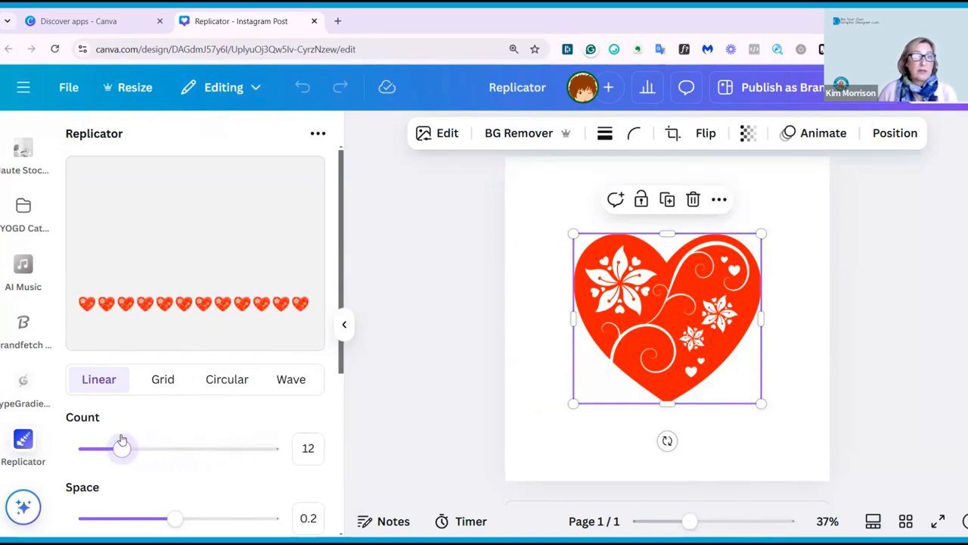
{"action": "scroll", "coordinate": [239, 399], "scroll_direction": "down", "scroll_amount": 2}
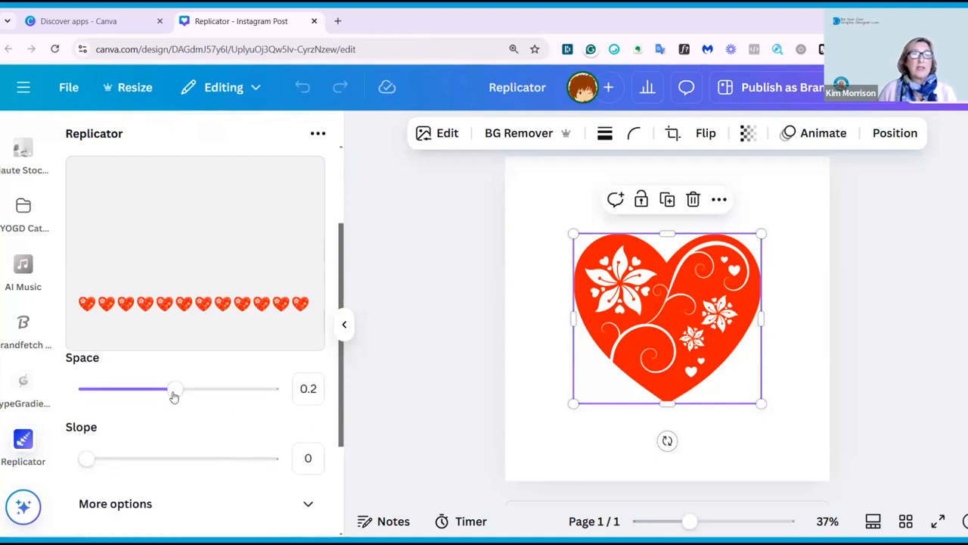
{"action": "mouse_move", "coordinate": [173, 390]}
{"action": "left_mouse_down"}
{"action": "mouse_move", "coordinate": [230, 393]}
{"action": "mouse_move", "coordinate": [138, 397]}
{"action": "mouse_move", "coordinate": [185, 399]}
{"action": "left_mouse_up"}
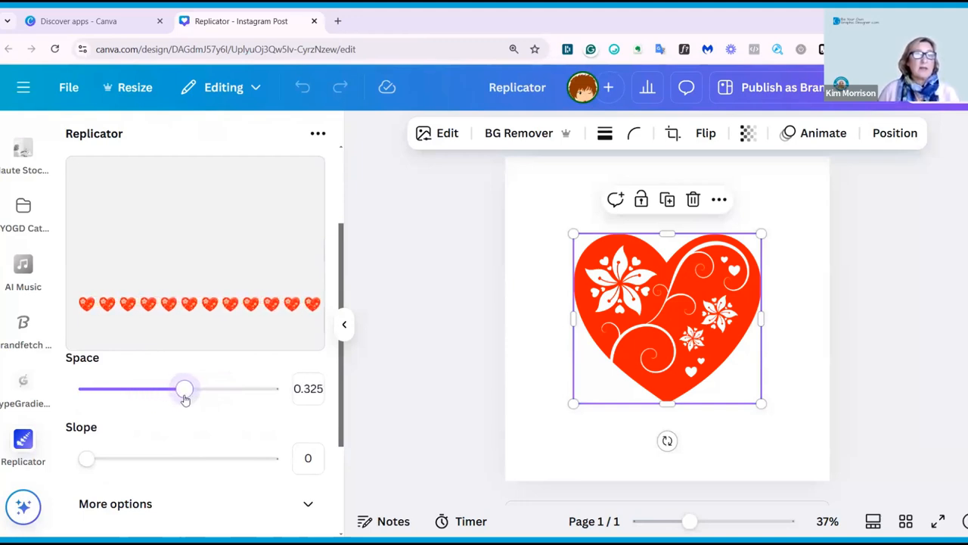
Expand More options and reduce the rotation and size ratio sliders.
{"action": "scroll", "coordinate": [133, 437], "scroll_direction": "down", "scroll_amount": 1}
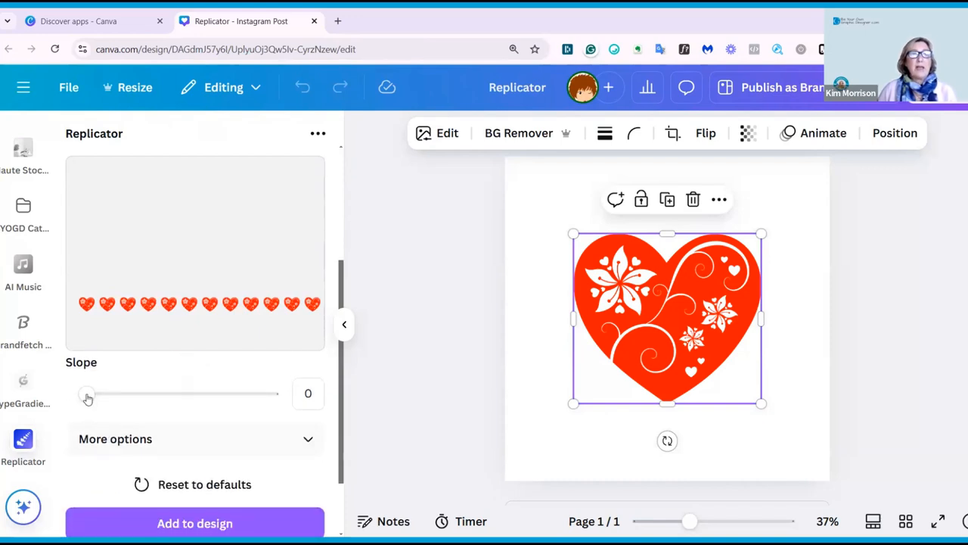
{"action": "left_click_drag", "start_coordinate": [87, 398], "coordinate": [68, 409]}
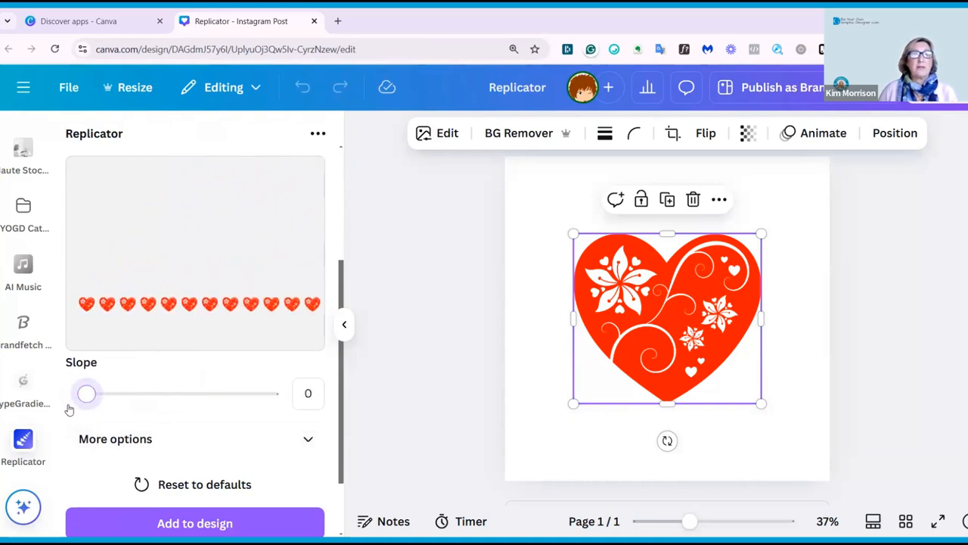
{"action": "left_click", "coordinate": [307, 441]}
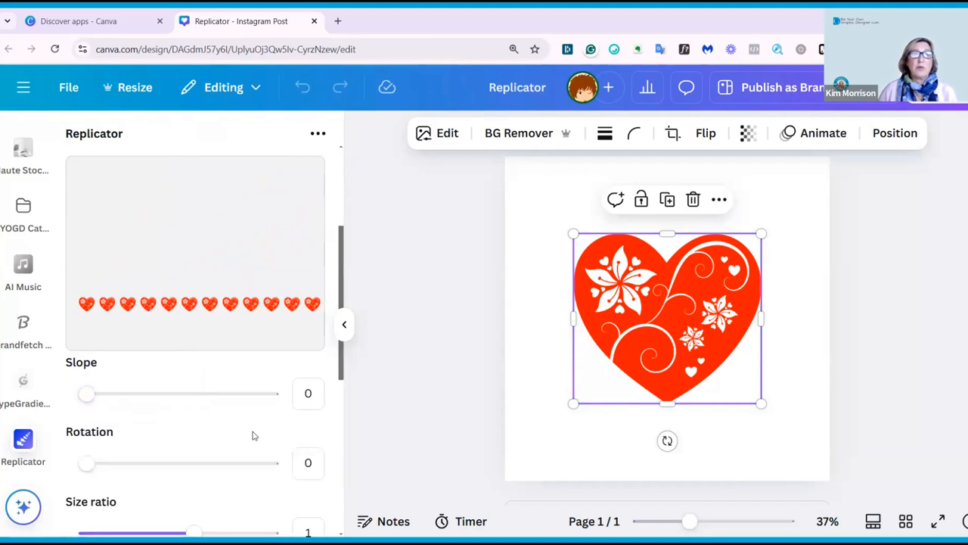
{"action": "scroll", "coordinate": [151, 416], "scroll_direction": "down", "scroll_amount": 1}
{"action": "left_click_drag", "start_coordinate": [87, 398], "coordinate": [67, 419]}
{"action": "left_click_drag", "start_coordinate": [194, 469], "coordinate": [98, 469]}
Set the space ratio to 1.025.
{"action": "scroll", "coordinate": [184, 444], "scroll_direction": "down", "scroll_amount": 1}
{"action": "scroll", "coordinate": [184, 444], "scroll_direction": "down", "scroll_amount": 1}
{"action": "scroll", "coordinate": [173, 441], "scroll_direction": "up", "scroll_amount": 1}
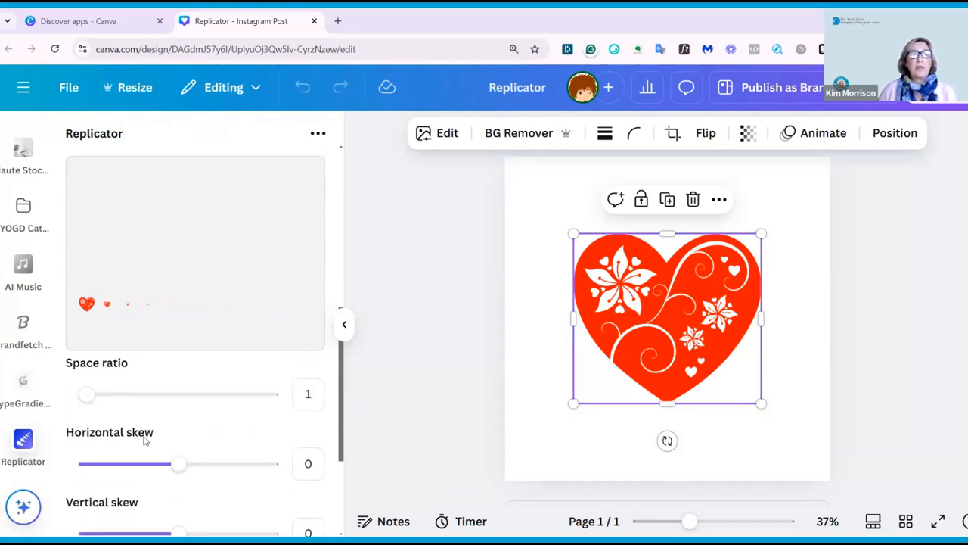
{"action": "mouse_move", "coordinate": [84, 409]}
{"action": "left_mouse_down"}
{"action": "mouse_move", "coordinate": [173, 410]}
{"action": "mouse_move", "coordinate": [95, 411]}
{"action": "left_mouse_up"}
Set the rotation to 5 and the size ratio to 1.025.
{"action": "scroll", "coordinate": [159, 394], "scroll_direction": "up", "scroll_amount": 2}
{"action": "left_click", "coordinate": [87, 398]}
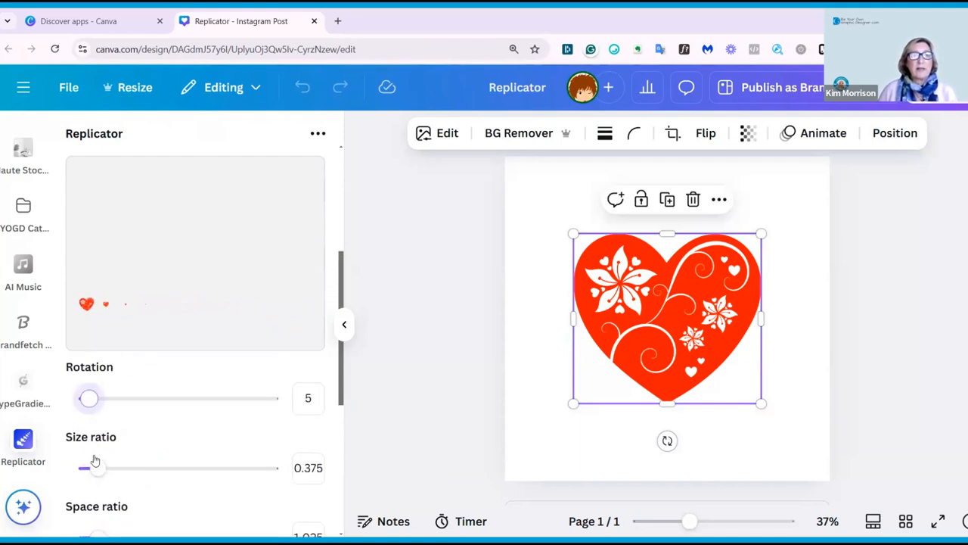
{"action": "left_click_drag", "start_coordinate": [93, 466], "coordinate": [199, 467]}
Try to apply a horizontal skew to the heart pattern.
{"action": "scroll", "coordinate": [189, 409], "scroll_direction": "down", "scroll_amount": 3}
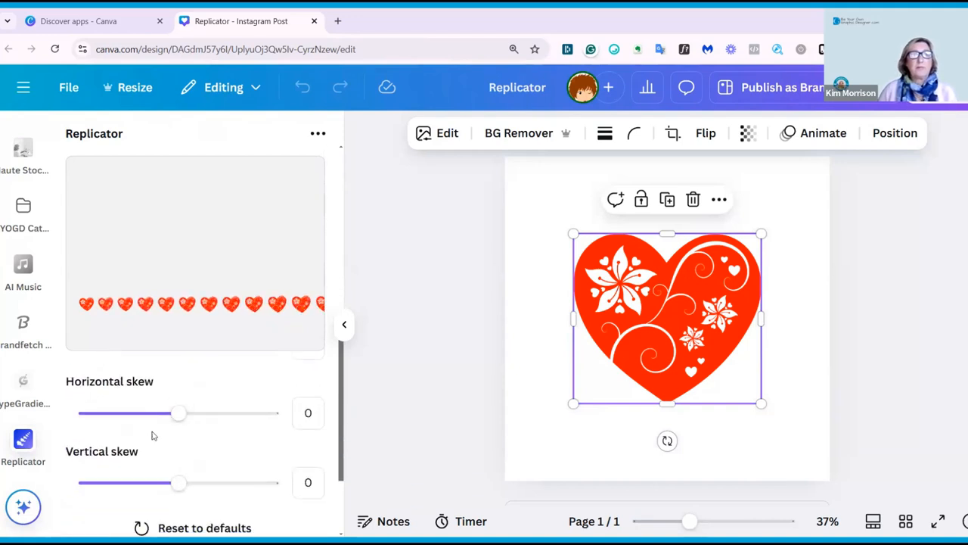
{"action": "scroll", "coordinate": [127, 436], "scroll_direction": "up", "scroll_amount": 1}
{"action": "scroll", "coordinate": [127, 436], "scroll_direction": "up", "scroll_amount": 1}
{"action": "mouse_move", "coordinate": [98, 472]}
{"action": "left_mouse_down"}
{"action": "mouse_move", "coordinate": [167, 471]}
{"action": "mouse_move", "coordinate": [100, 471]}
{"action": "left_mouse_up"}
{"action": "scroll", "coordinate": [159, 442], "scroll_direction": "down", "scroll_amount": 2}
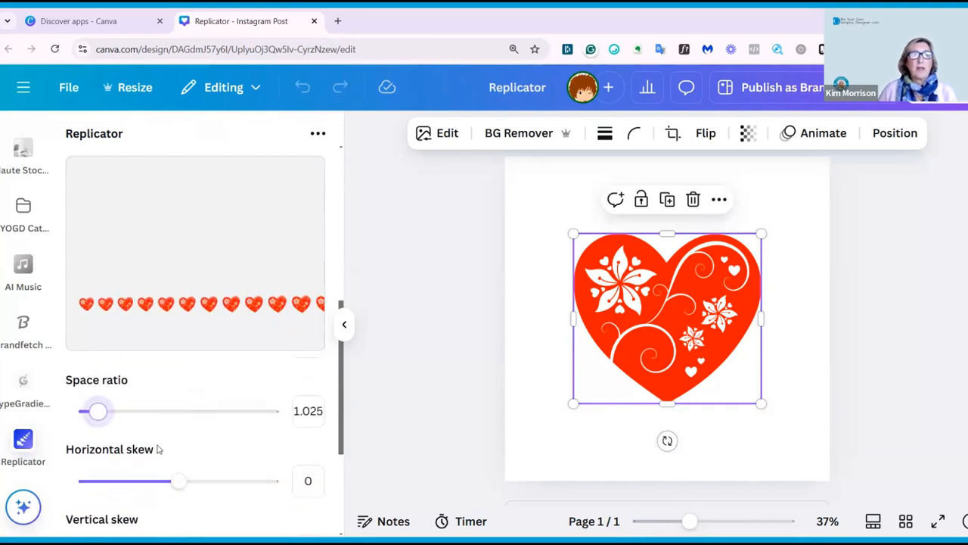
{"action": "mouse_move", "coordinate": [173, 416]}
{"action": "left_mouse_down"}
{"action": "mouse_move", "coordinate": [149, 424]}
{"action": "mouse_move", "coordinate": [180, 426]}
{"action": "mouse_move", "coordinate": [188, 406]}
{"action": "left_mouse_up"}
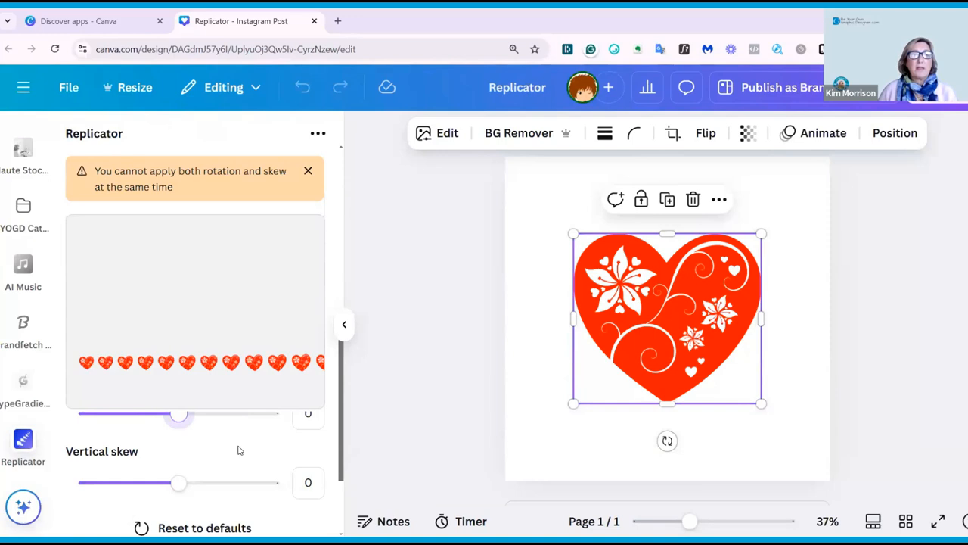
Set the rotation back to 0.
{"action": "scroll", "coordinate": [237, 448], "scroll_direction": "up", "scroll_amount": 3}
{"action": "scroll", "coordinate": [117, 456], "scroll_direction": "down", "scroll_amount": 1}
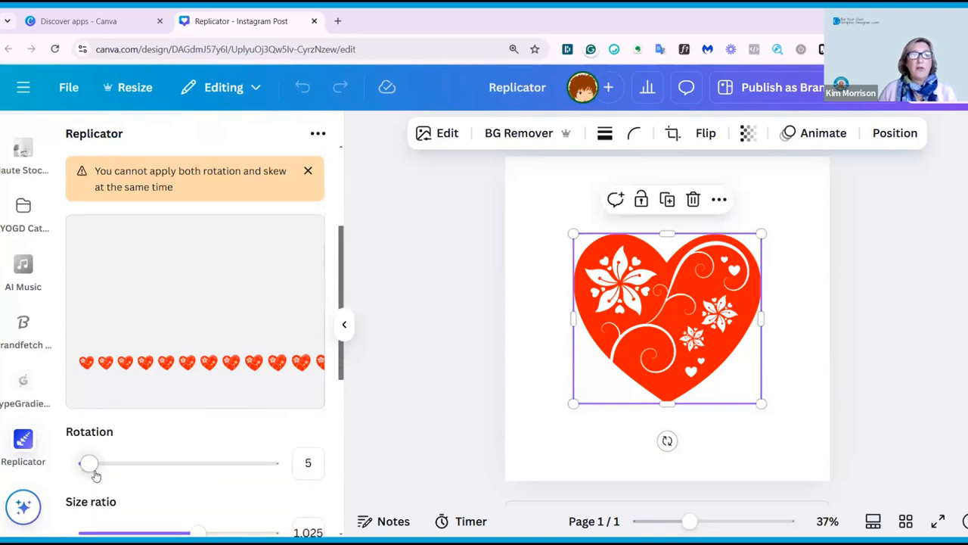
{"action": "left_click_drag", "start_coordinate": [91, 469], "coordinate": [66, 467]}
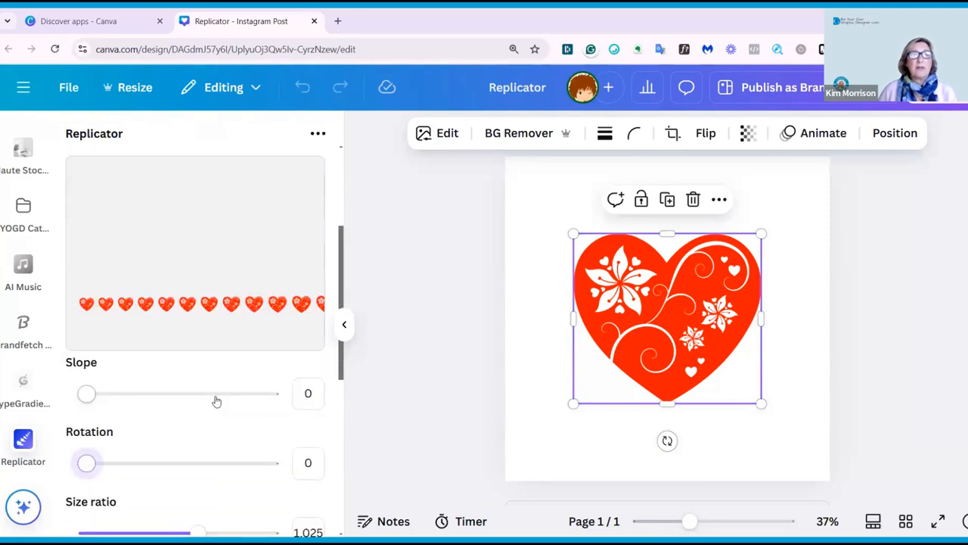
Set the vertical skew to -11.
{"action": "scroll", "coordinate": [215, 400], "scroll_direction": "down", "scroll_amount": 2}
{"action": "scroll", "coordinate": [111, 443], "scroll_direction": "down", "scroll_amount": 2}
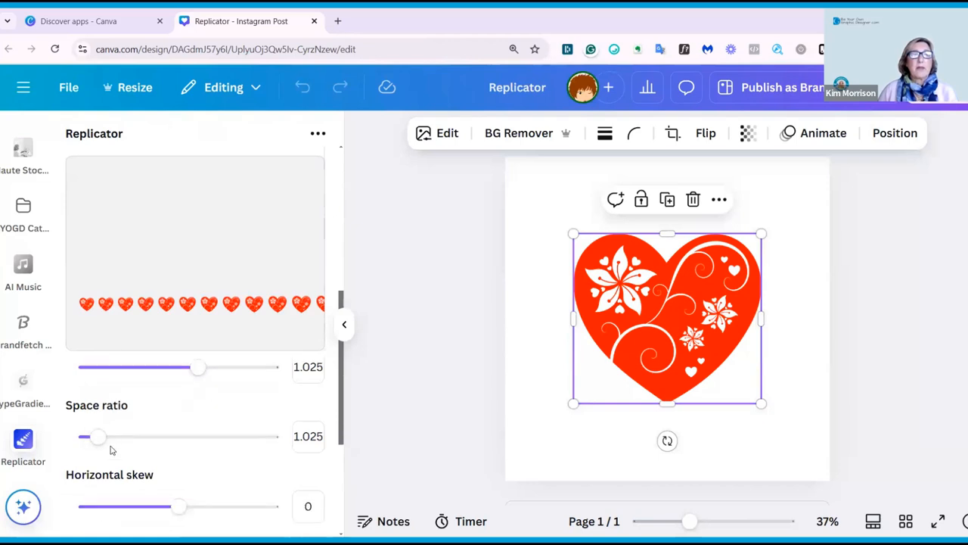
{"action": "mouse_move", "coordinate": [179, 412]}
{"action": "left_mouse_down"}
{"action": "mouse_move", "coordinate": [226, 414]}
{"action": "mouse_move", "coordinate": [111, 426]}
{"action": "mouse_move", "coordinate": [181, 421]}
{"action": "left_mouse_up"}
{"action": "mouse_move", "coordinate": [159, 488]}
{"action": "left_mouse_down"}
{"action": "mouse_move", "coordinate": [104, 486]}
{"action": "mouse_move", "coordinate": [237, 485]}
{"action": "mouse_move", "coordinate": [136, 482]}
{"action": "mouse_move", "coordinate": [159, 487]}
{"action": "left_mouse_up"}
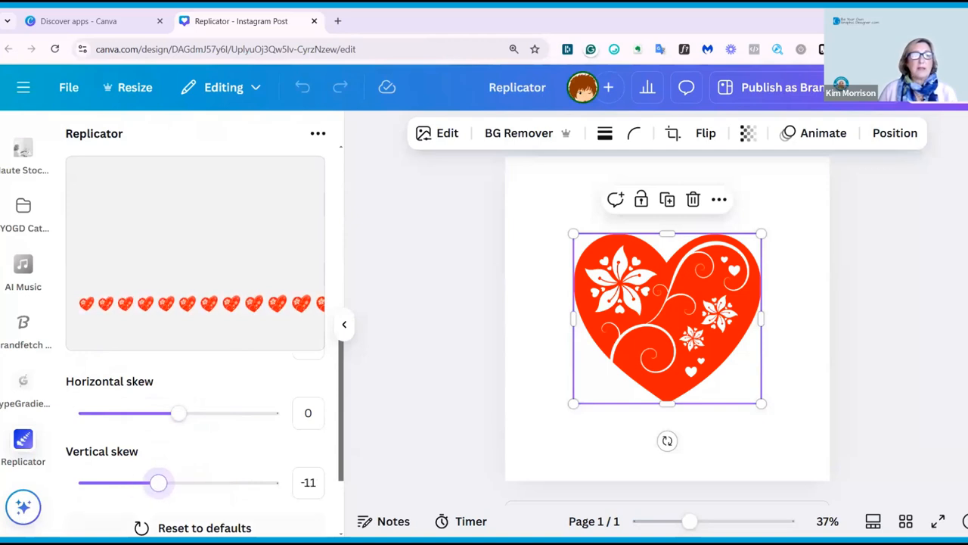
Reset the Replicator settings, switch to the Grid layout and set the columns to 8.
{"action": "left_click", "coordinate": [175, 527]}
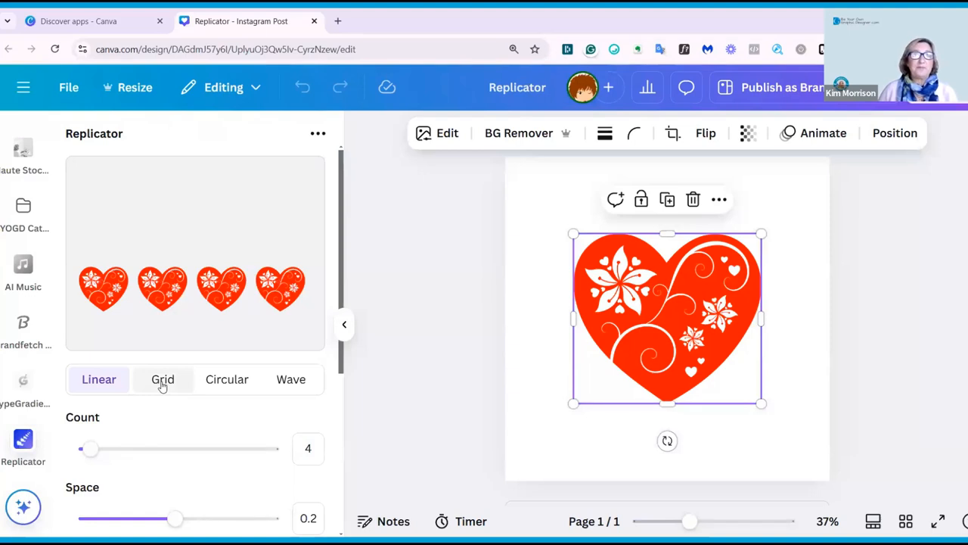
{"action": "left_click", "coordinate": [162, 382]}
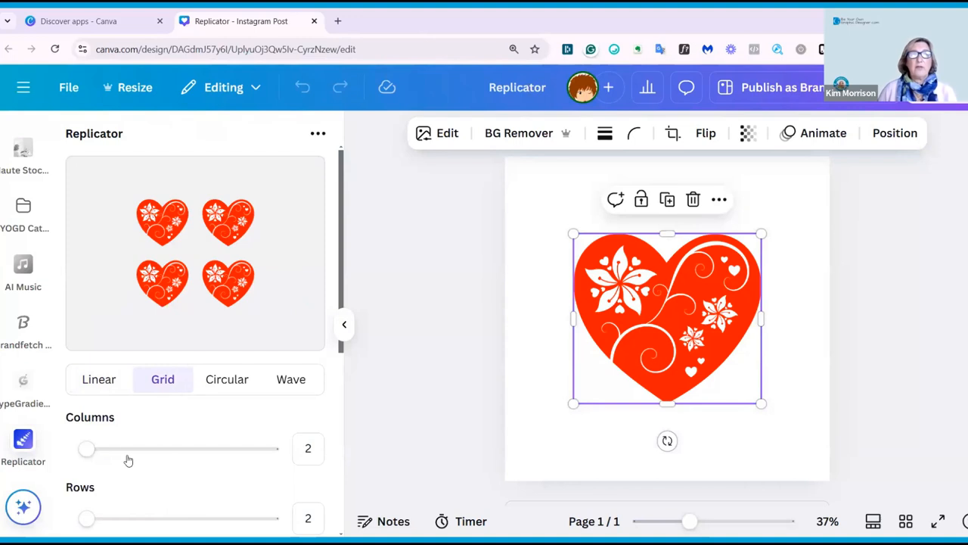
{"action": "scroll", "coordinate": [130, 446], "scroll_direction": "down", "scroll_amount": 1}
{"action": "scroll", "coordinate": [130, 446], "scroll_direction": "up", "scroll_amount": 1}
{"action": "left_click_drag", "start_coordinate": [86, 449], "coordinate": [113, 452]}
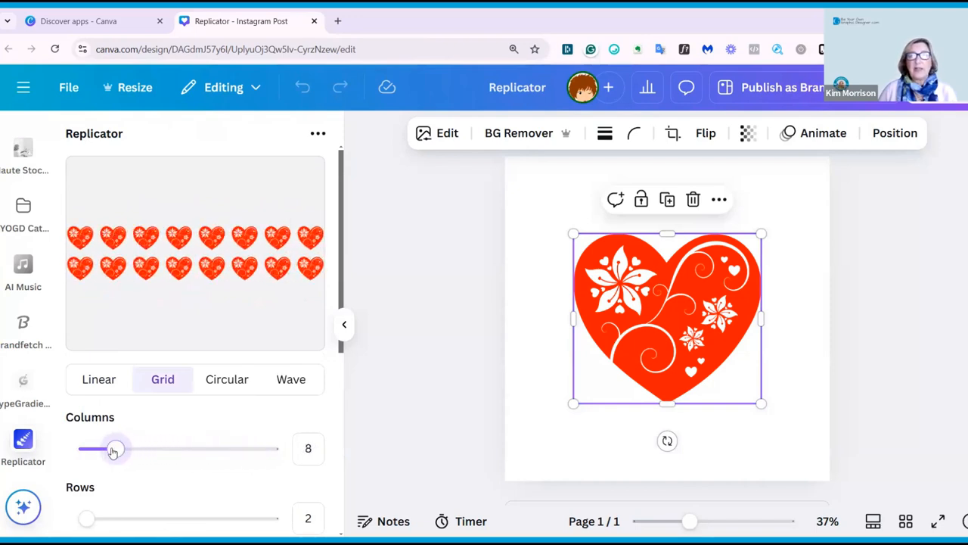
Set the grid rows to 6, reduce the horizontal space and set the vertical space to 0.375.
{"action": "scroll", "coordinate": [151, 423], "scroll_direction": "down", "scroll_amount": 3}
{"action": "left_click_drag", "start_coordinate": [86, 390], "coordinate": [108, 413]}
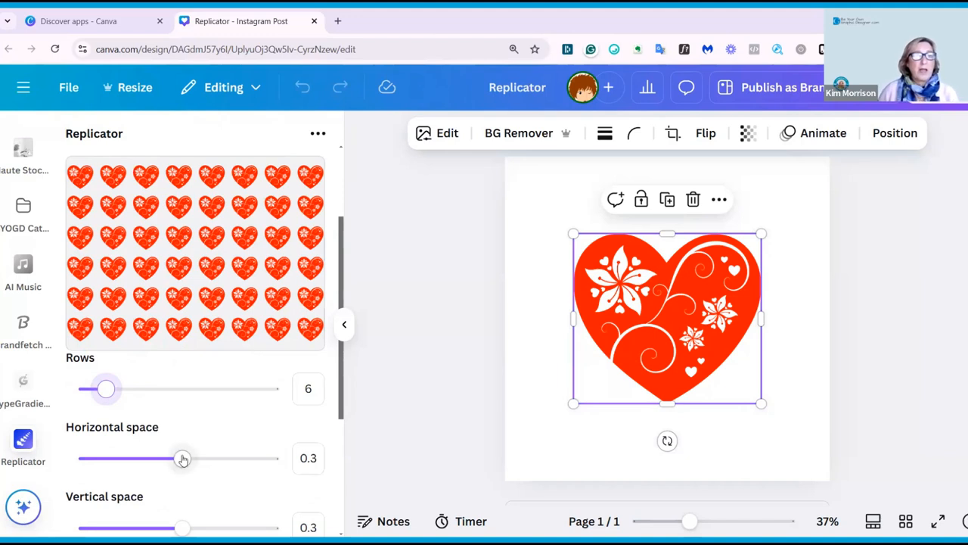
{"action": "mouse_move", "coordinate": [182, 460]}
{"action": "left_mouse_down"}
{"action": "mouse_move", "coordinate": [130, 459]}
{"action": "mouse_move", "coordinate": [224, 458]}
{"action": "mouse_move", "coordinate": [156, 463]}
{"action": "mouse_move", "coordinate": [166, 464]}
{"action": "left_mouse_up"}
{"action": "scroll", "coordinate": [166, 465], "scroll_direction": "down", "scroll_amount": 2}
{"action": "mouse_move", "coordinate": [182, 409]}
{"action": "left_mouse_down"}
{"action": "mouse_move", "coordinate": [139, 409]}
{"action": "mouse_move", "coordinate": [204, 422]}
{"action": "mouse_move", "coordinate": [190, 424]}
{"action": "left_mouse_up"}
{"action": "scroll", "coordinate": [173, 444], "scroll_direction": "down", "scroll_amount": 2}
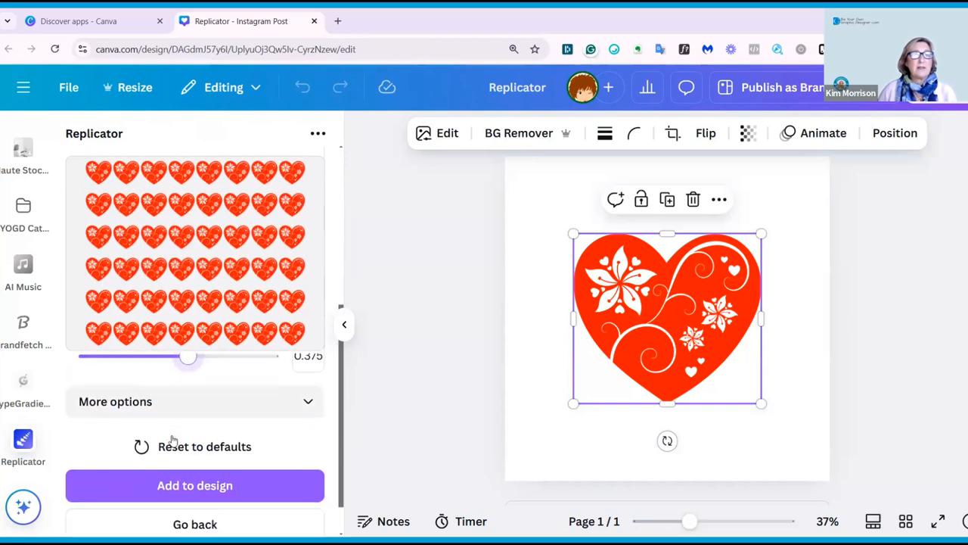
Open the extra grid options, slide alternate rows sideways and set the rotation to 15.
{"action": "left_click", "coordinate": [308, 358]}
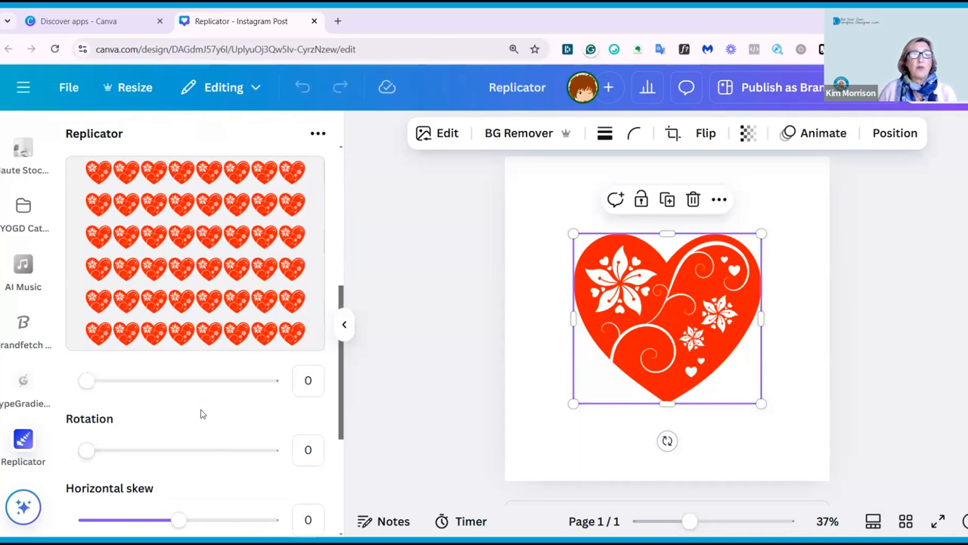
{"action": "scroll", "coordinate": [133, 409], "scroll_direction": "up", "scroll_amount": 1}
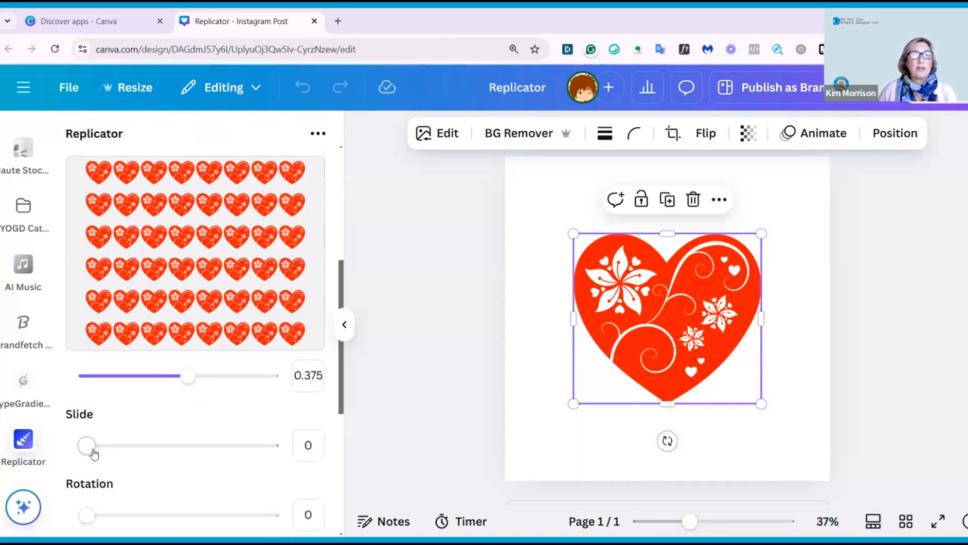
{"action": "left_click_drag", "start_coordinate": [89, 447], "coordinate": [178, 444]}
{"action": "mouse_move", "coordinate": [86, 514]}
{"action": "left_mouse_down"}
{"action": "mouse_move", "coordinate": [139, 514]}
{"action": "mouse_move", "coordinate": [79, 515]}
{"action": "mouse_move", "coordinate": [102, 514]}
{"action": "left_mouse_up"}
{"action": "scroll", "coordinate": [174, 438], "scroll_direction": "down", "scroll_amount": 2}
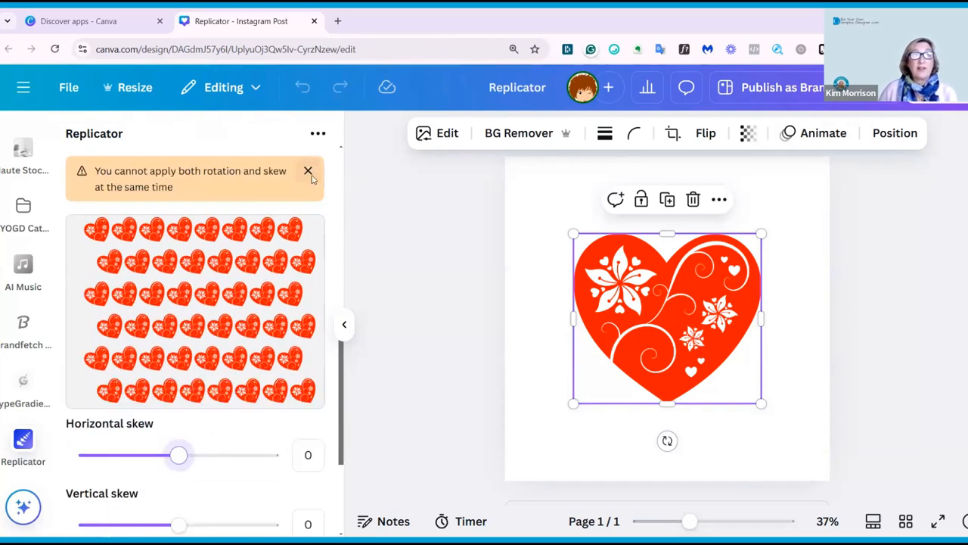
{"action": "left_click_drag", "start_coordinate": [103, 384], "coordinate": [68, 383]}
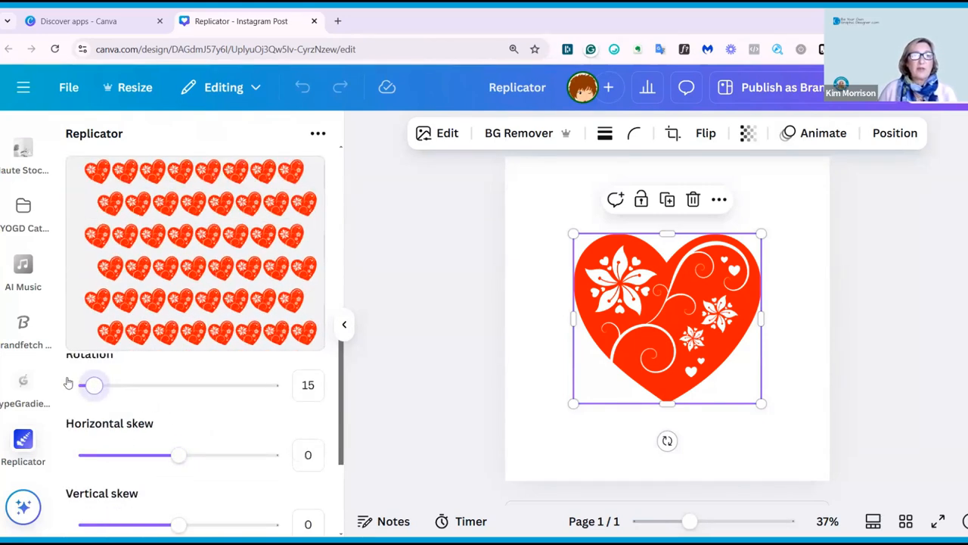
Try the horizontal skew on the grid, then reset the settings to defaults.
{"action": "mouse_move", "coordinate": [175, 458]}
{"action": "left_mouse_down"}
{"action": "mouse_move", "coordinate": [236, 456]}
{"action": "mouse_move", "coordinate": [83, 458]}
{"action": "mouse_move", "coordinate": [260, 465]}
{"action": "mouse_move", "coordinate": [151, 462]}
{"action": "mouse_move", "coordinate": [180, 463]}
{"action": "left_mouse_up"}
{"action": "scroll", "coordinate": [244, 441], "scroll_direction": "down", "scroll_amount": 1}
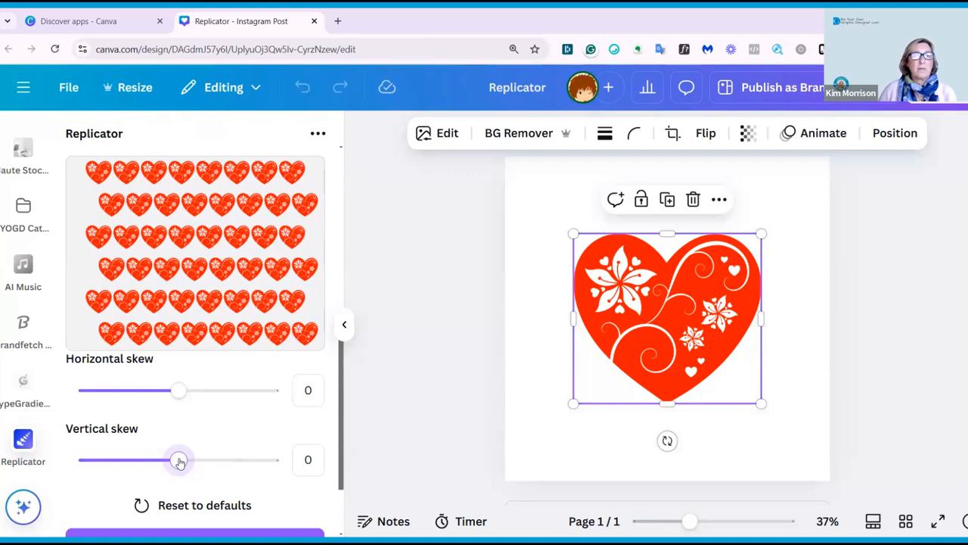
{"action": "left_click", "coordinate": [173, 505]}
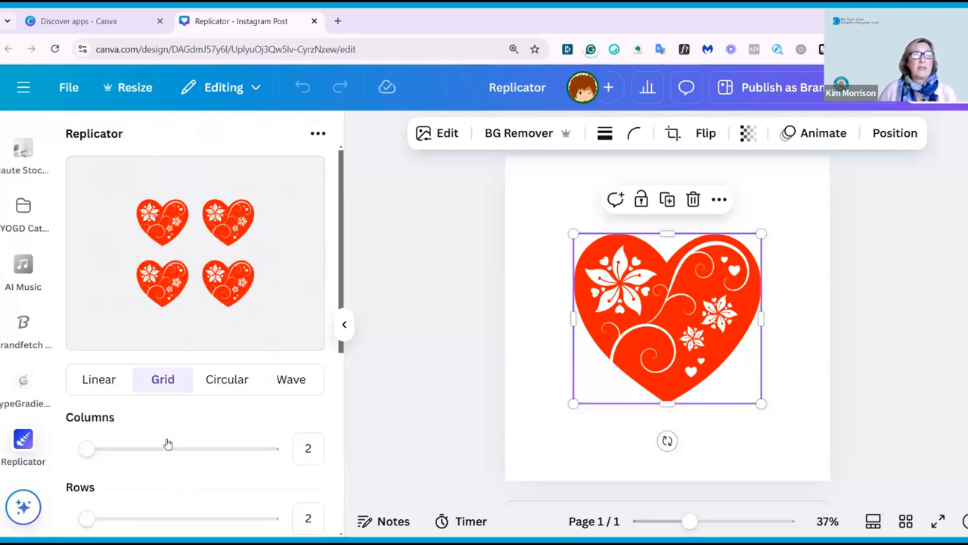
Switch to the Circular layout and set the count to 9 hearts.
{"action": "left_click", "coordinate": [226, 378]}
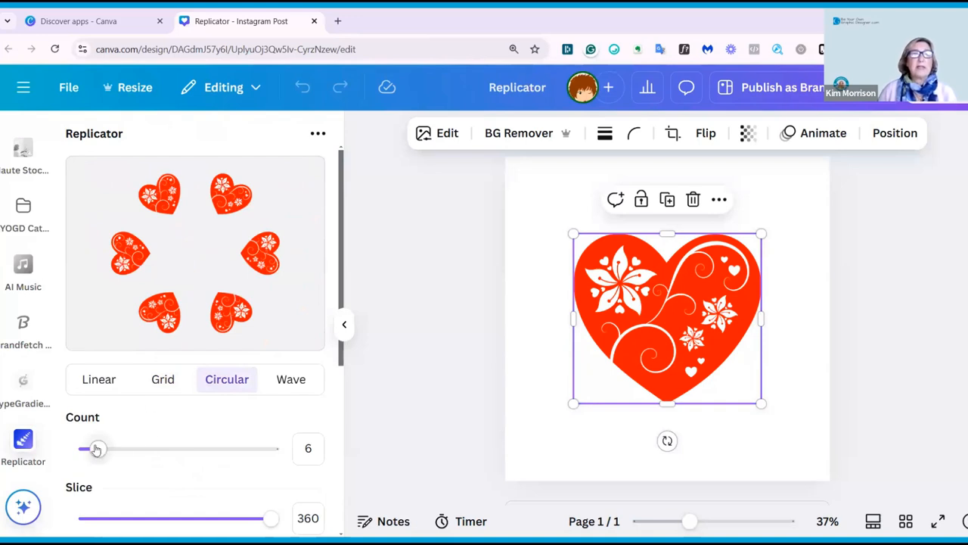
{"action": "mouse_move", "coordinate": [97, 451]}
{"action": "left_mouse_down"}
{"action": "mouse_move", "coordinate": [266, 453]}
{"action": "mouse_move", "coordinate": [111, 450]}
{"action": "left_mouse_up"}
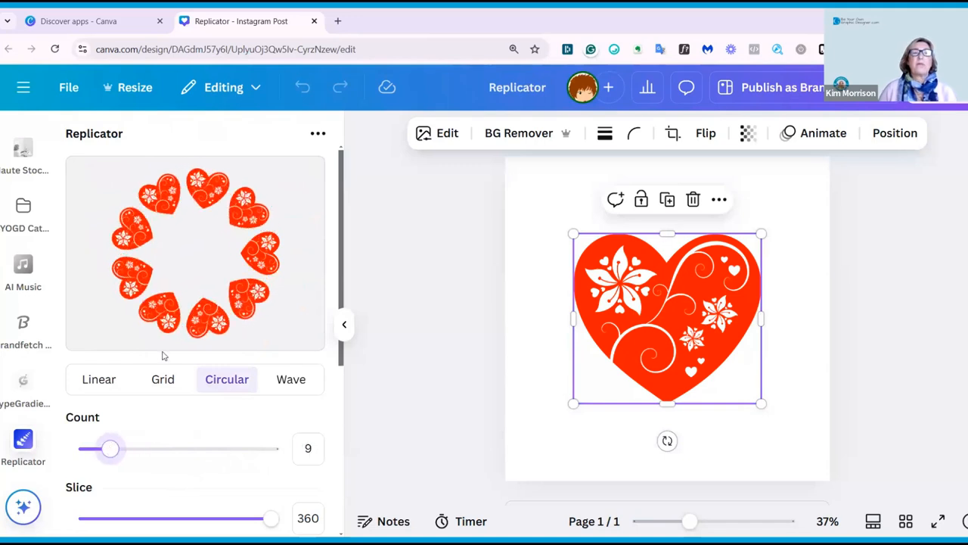
{"action": "scroll", "coordinate": [210, 475], "scroll_direction": "down", "scroll_amount": 1}
{"action": "mouse_move", "coordinate": [270, 460]}
{"action": "left_mouse_down"}
{"action": "mouse_move", "coordinate": [99, 452]}
{"action": "mouse_move", "coordinate": [235, 468]}
{"action": "mouse_move", "coordinate": [257, 454]}
{"action": "left_mouse_up"}
{"action": "scroll", "coordinate": [181, 429], "scroll_direction": "down", "scroll_amount": 2}
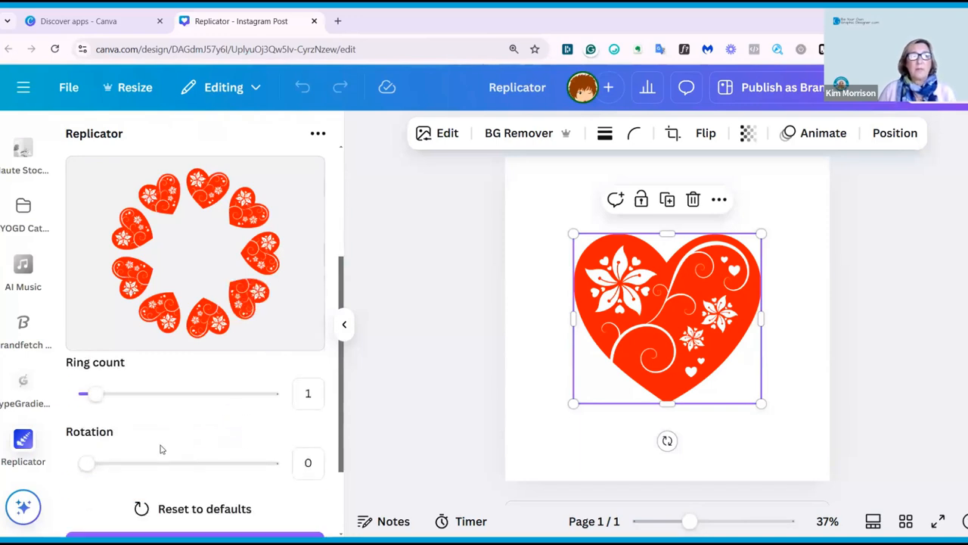
Set the ring count to 3 and the ring space to 1.425.
{"action": "mouse_move", "coordinate": [102, 401]}
{"action": "left_mouse_down"}
{"action": "mouse_move", "coordinate": [179, 399]}
{"action": "mouse_move", "coordinate": [115, 399]}
{"action": "left_mouse_up"}
{"action": "left_click_drag", "start_coordinate": [161, 465], "coordinate": [203, 454]}
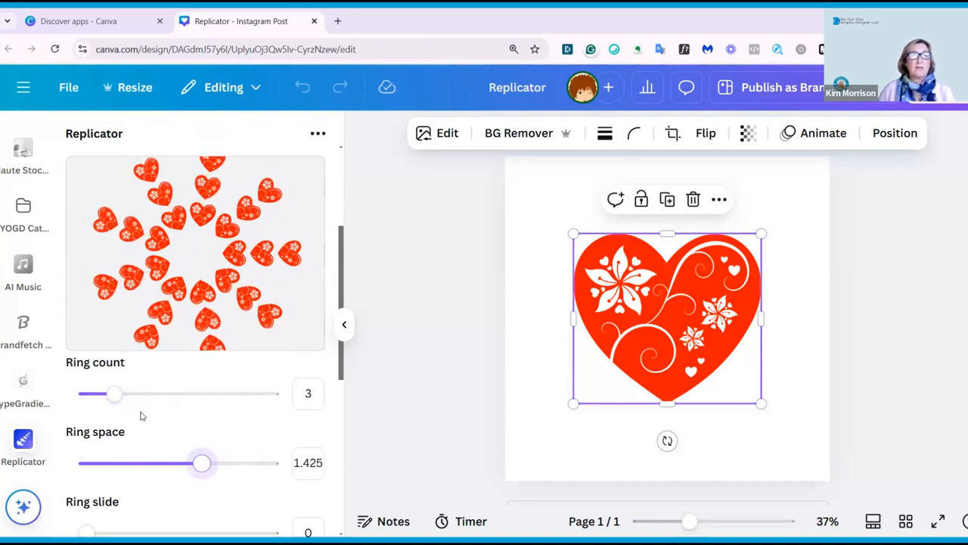
{"action": "scroll", "coordinate": [139, 415], "scroll_direction": "down", "scroll_amount": 3}
{"action": "scroll", "coordinate": [90, 411], "scroll_direction": "up", "scroll_amount": 1}
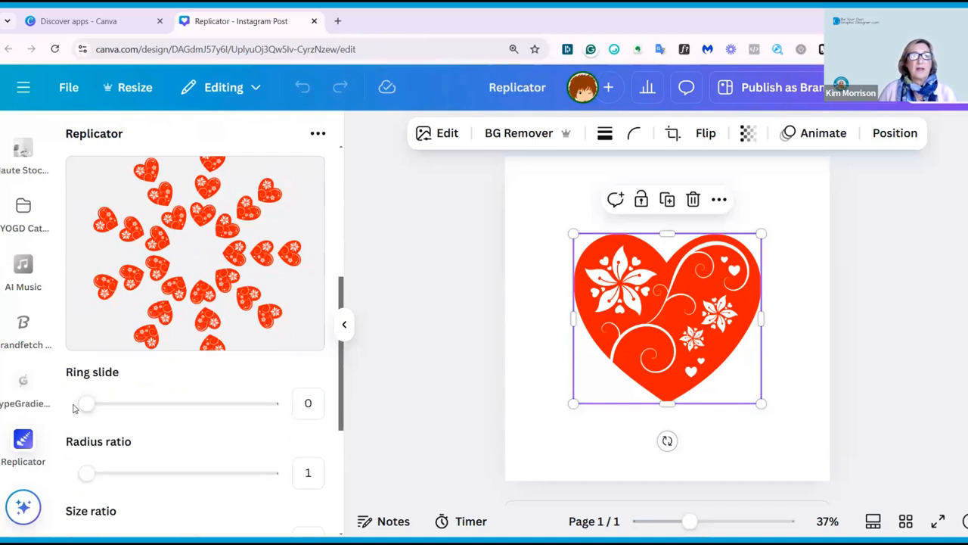
Set the ring slide to 23 and the size ratio to 0.725.
{"action": "left_click_drag", "start_coordinate": [87, 408], "coordinate": [182, 416]}
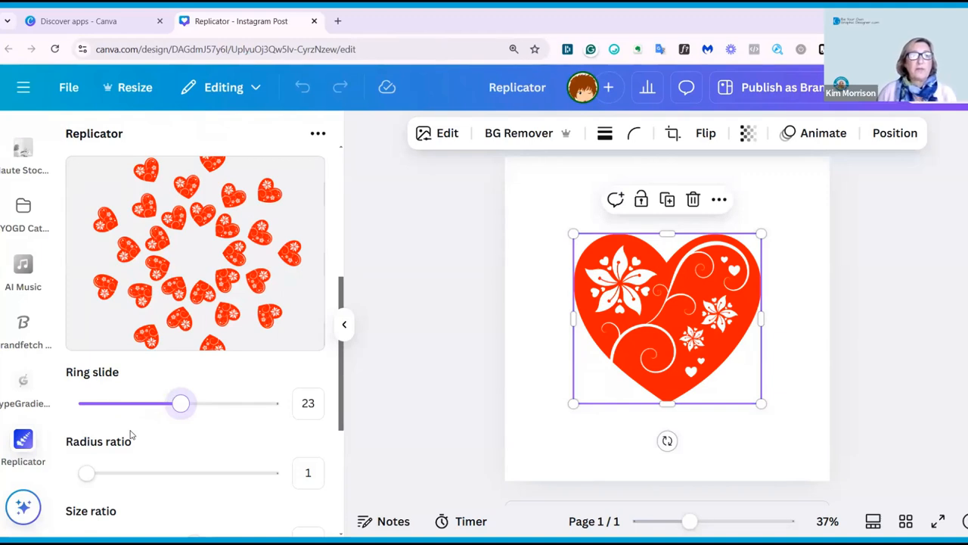
{"action": "scroll", "coordinate": [130, 435], "scroll_direction": "down", "scroll_amount": 1}
{"action": "mouse_move", "coordinate": [85, 410]}
{"action": "left_mouse_down"}
{"action": "mouse_move", "coordinate": [181, 410]}
{"action": "mouse_move", "coordinate": [96, 408]}
{"action": "left_mouse_up"}
{"action": "left_click_drag", "start_coordinate": [186, 484], "coordinate": [151, 478]}
{"action": "scroll", "coordinate": [233, 403], "scroll_direction": "down", "scroll_amount": 2}
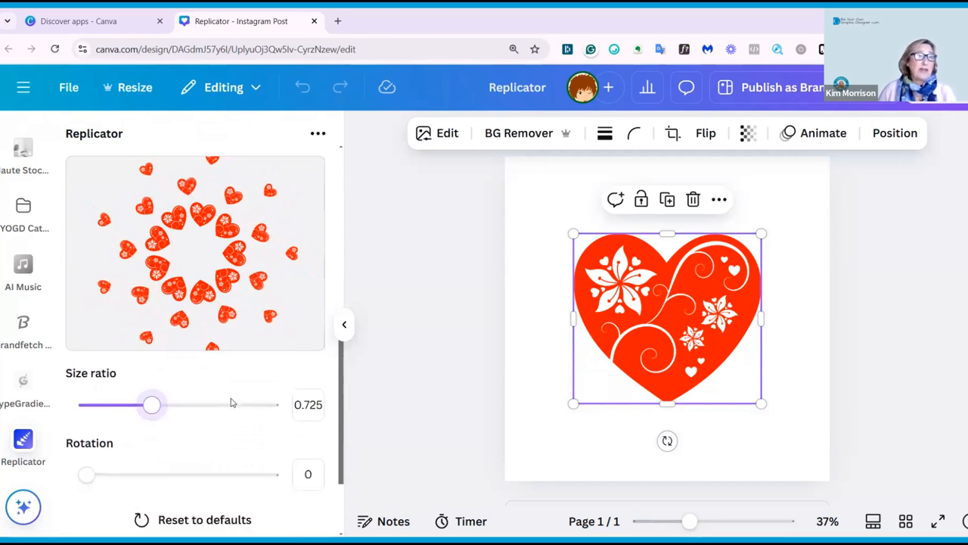
{"action": "left_click_drag", "start_coordinate": [116, 419], "coordinate": [54, 411]}
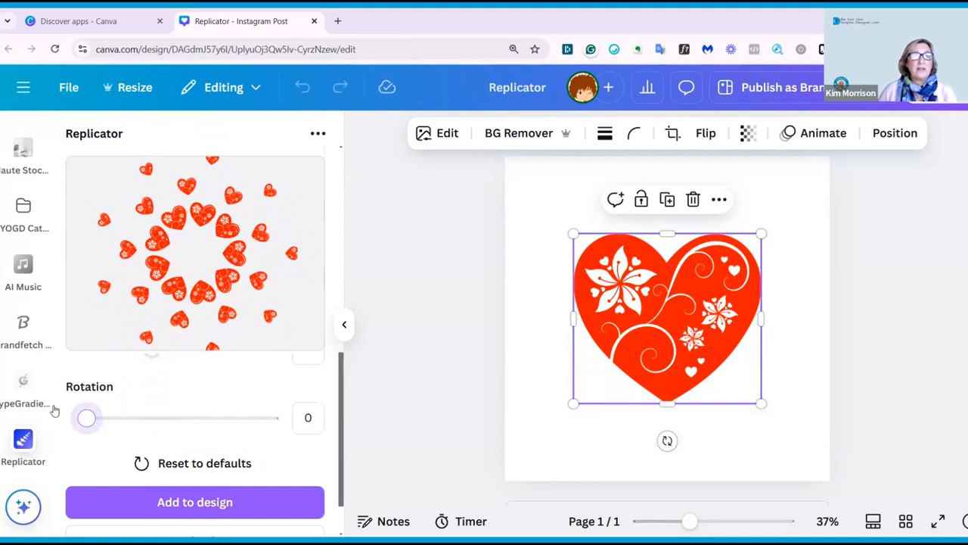
Reset the settings to defaults, switch to the Wave layout and set the count to 10.
{"action": "scroll", "coordinate": [243, 405], "scroll_direction": "down", "scroll_amount": 1}
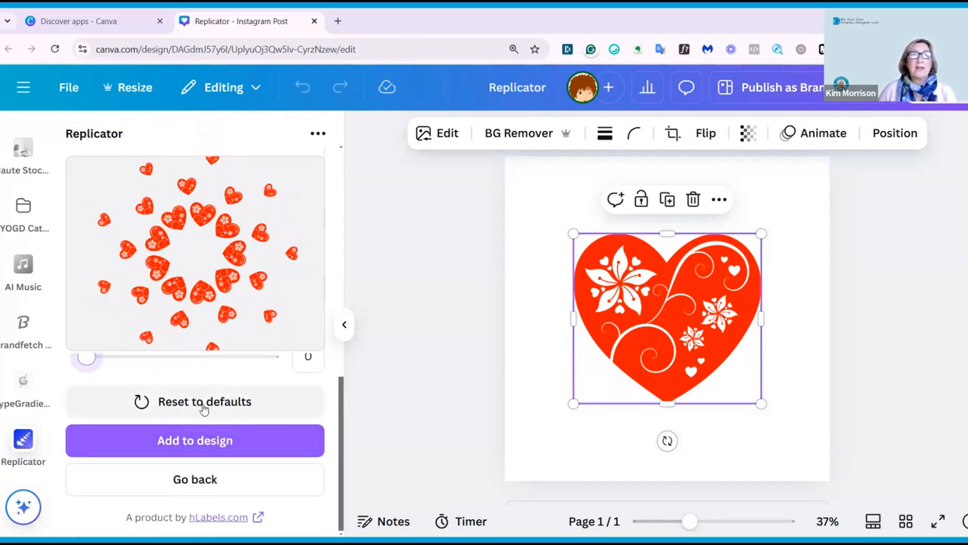
{"action": "left_click", "coordinate": [203, 403]}
{"action": "left_click", "coordinate": [295, 381]}
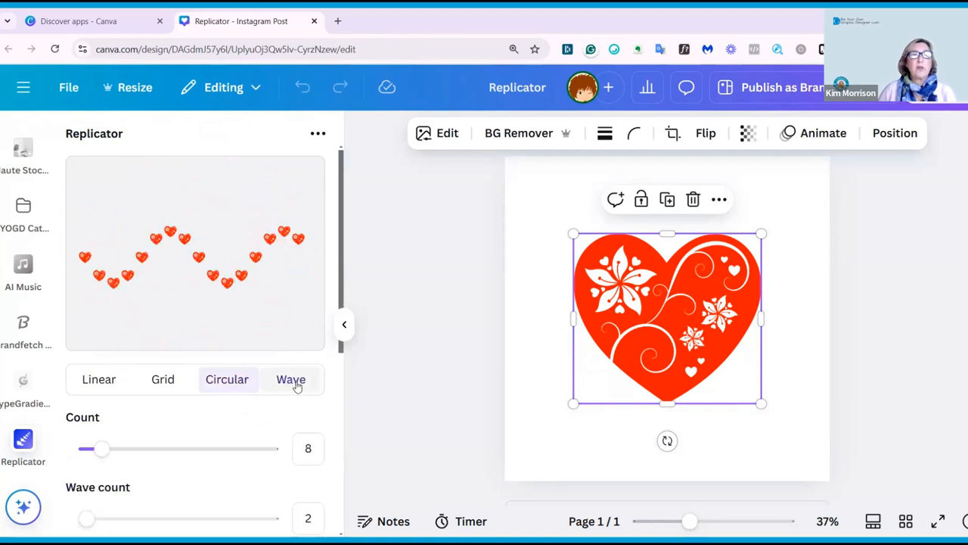
{"action": "mouse_move", "coordinate": [100, 448]}
{"action": "left_mouse_down"}
{"action": "mouse_move", "coordinate": [216, 447]}
{"action": "mouse_move", "coordinate": [117, 442]}
{"action": "mouse_move", "coordinate": [139, 458]}
{"action": "mouse_move", "coordinate": [200, 459]}
{"action": "mouse_move", "coordinate": [89, 456]}
{"action": "left_mouse_up"}
{"action": "scroll", "coordinate": [182, 420], "scroll_direction": "down", "scroll_amount": 1}
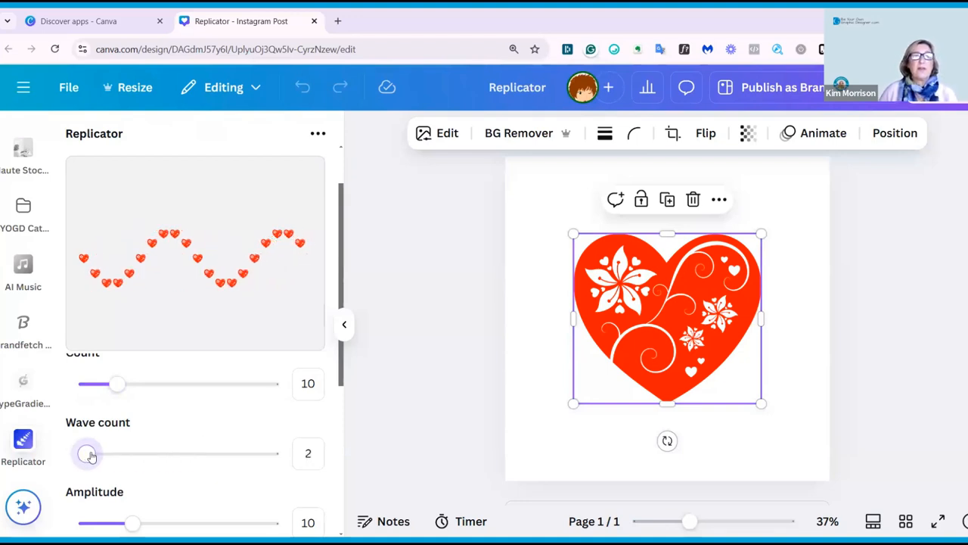
Reduce the wave's amplitude and length.
{"action": "scroll", "coordinate": [168, 436], "scroll_direction": "down", "scroll_amount": 2}
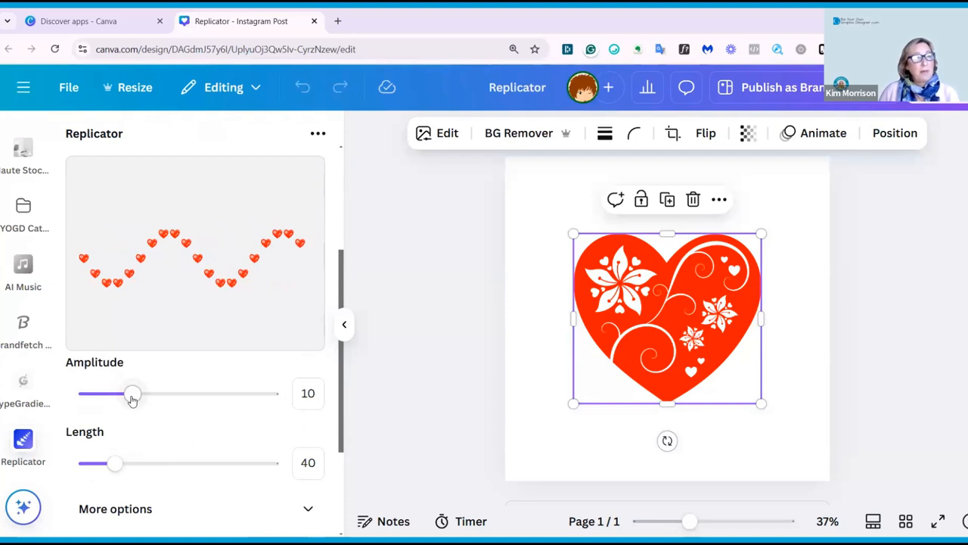
{"action": "left_click_drag", "start_coordinate": [147, 407], "coordinate": [123, 411]}
{"action": "mouse_move", "coordinate": [113, 464]}
{"action": "left_mouse_down"}
{"action": "mouse_move", "coordinate": [214, 470]}
{"action": "mouse_move", "coordinate": [104, 466]}
{"action": "left_mouse_up"}
{"action": "scroll", "coordinate": [221, 411], "scroll_direction": "down", "scroll_amount": 3}
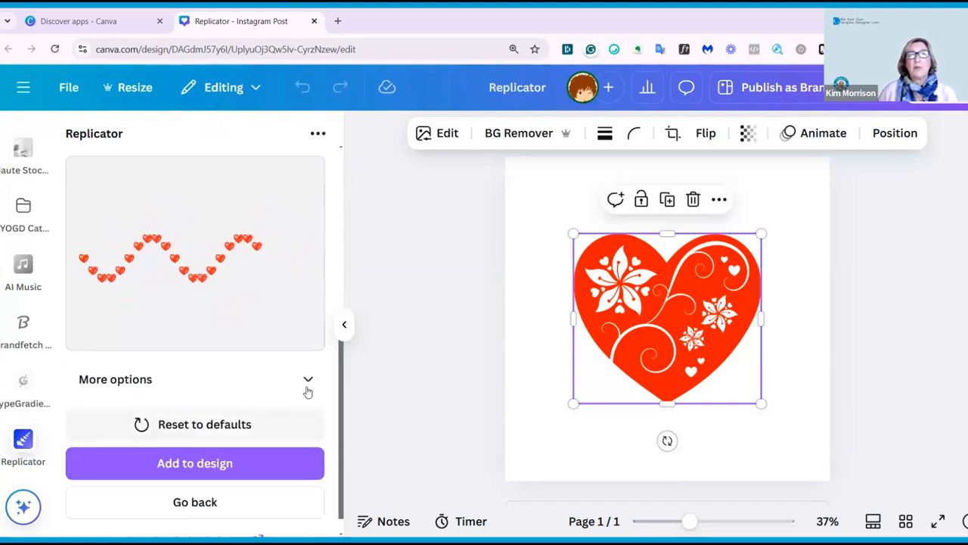
Open the wave's extra options and set the branch count to 6 and the branch angle to 4.
{"action": "left_click", "coordinate": [306, 384]}
{"action": "mouse_move", "coordinate": [162, 409]}
{"action": "left_mouse_down"}
{"action": "mouse_move", "coordinate": [177, 404]}
{"action": "mouse_move", "coordinate": [163, 407]}
{"action": "left_mouse_up"}
{"action": "left_click_drag", "start_coordinate": [89, 473], "coordinate": [60, 465]}
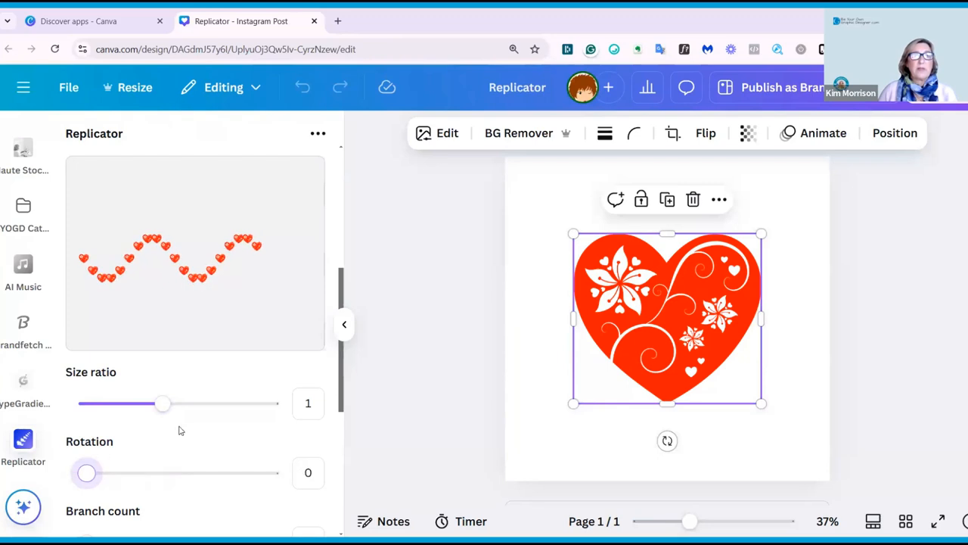
{"action": "scroll", "coordinate": [179, 431], "scroll_direction": "down", "scroll_amount": 3}
{"action": "left_click_drag", "start_coordinate": [99, 418], "coordinate": [190, 419]}
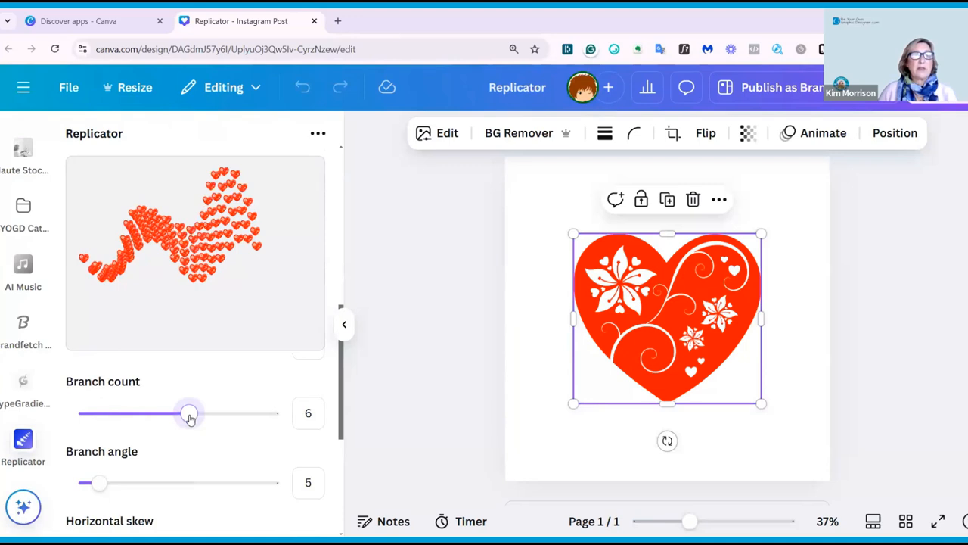
{"action": "mouse_move", "coordinate": [101, 483]}
{"action": "left_mouse_down"}
{"action": "mouse_move", "coordinate": [174, 482]}
{"action": "mouse_move", "coordinate": [94, 481]}
{"action": "left_mouse_up"}
Reset the wave settings to defaults.
{"action": "scroll", "coordinate": [130, 451], "scroll_direction": "down", "scroll_amount": 2}
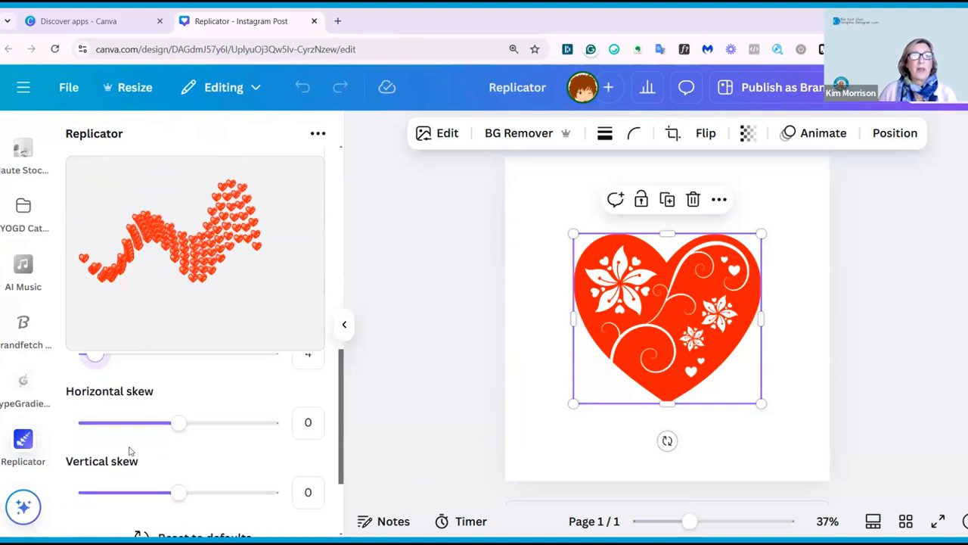
{"action": "scroll", "coordinate": [190, 433], "scroll_direction": "up", "scroll_amount": 4}
{"action": "scroll", "coordinate": [190, 434], "scroll_direction": "down", "scroll_amount": 3}
{"action": "mouse_move", "coordinate": [174, 490]}
{"action": "left_mouse_down"}
{"action": "mouse_move", "coordinate": [247, 486]}
{"action": "mouse_move", "coordinate": [140, 486]}
{"action": "mouse_move", "coordinate": [182, 485]}
{"action": "left_mouse_up"}
{"action": "scroll", "coordinate": [211, 443], "scroll_direction": "down", "scroll_amount": 2}
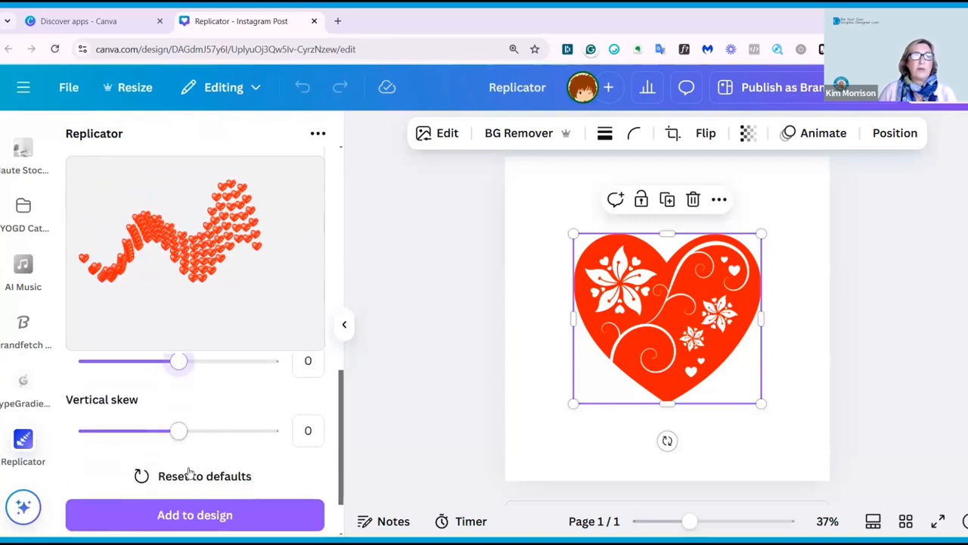
{"action": "left_click", "coordinate": [187, 472]}
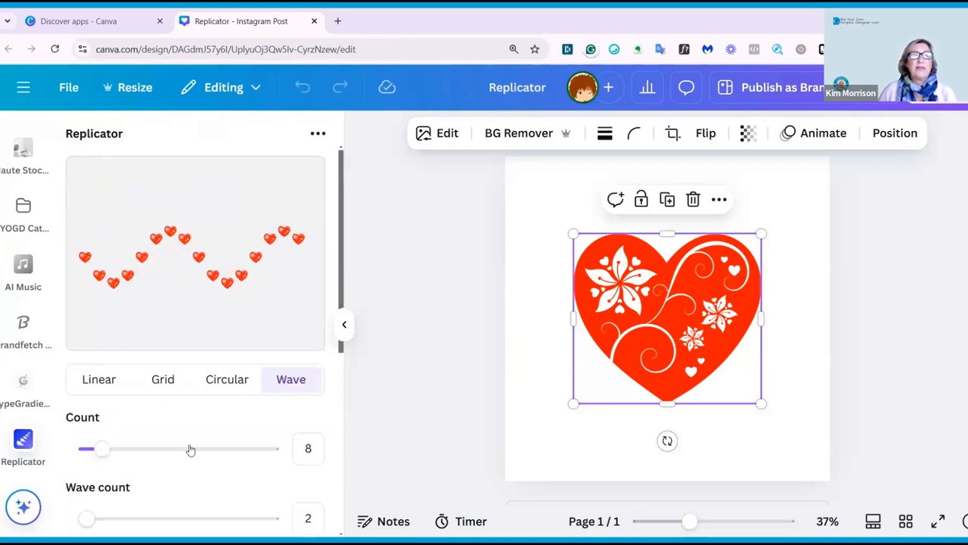
Switch to the Circular layout and increase the number of hearts in the ring.
{"action": "left_click", "coordinate": [223, 379]}
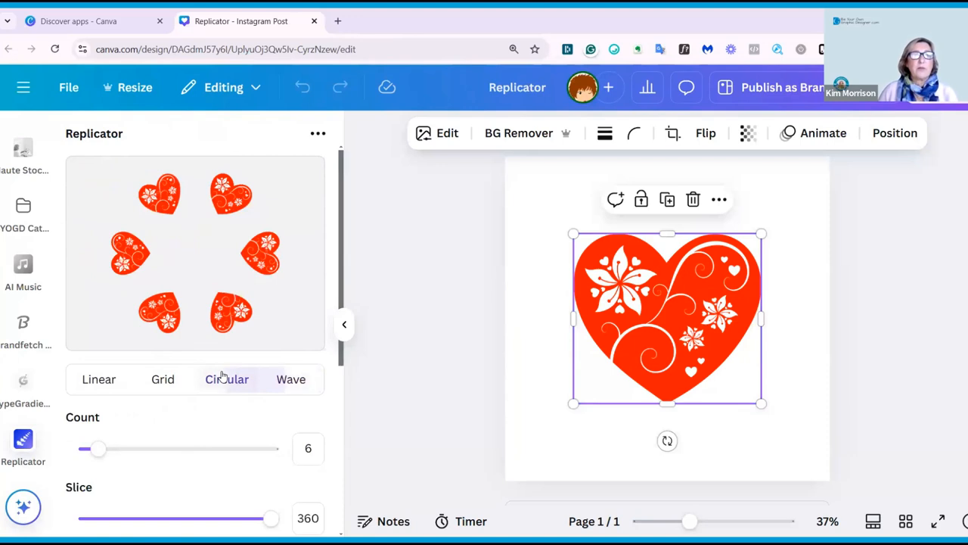
{"action": "scroll", "coordinate": [128, 439], "scroll_direction": "down", "scroll_amount": 1}
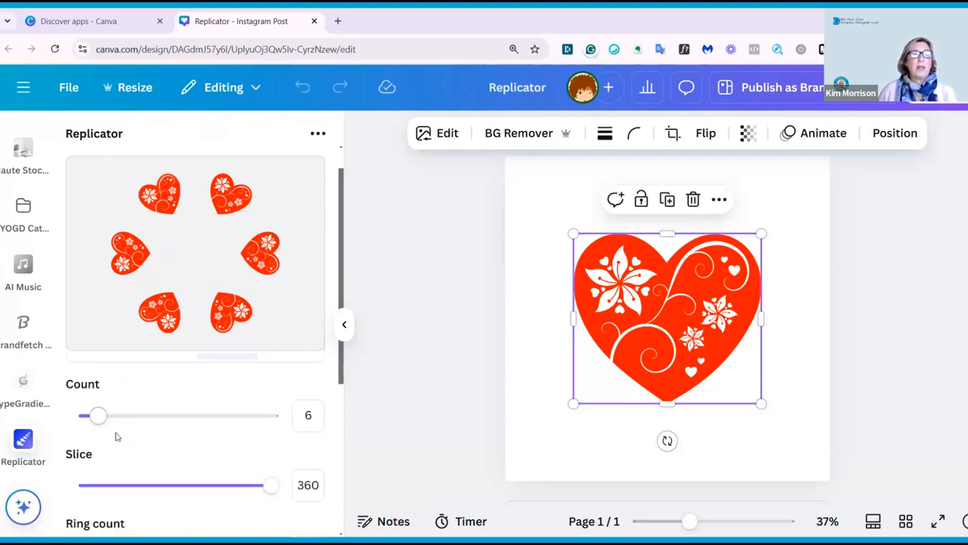
{"action": "left_click_drag", "start_coordinate": [106, 385], "coordinate": [112, 385]}
{"action": "scroll", "coordinate": [191, 411], "scroll_direction": "down", "scroll_amount": 1}
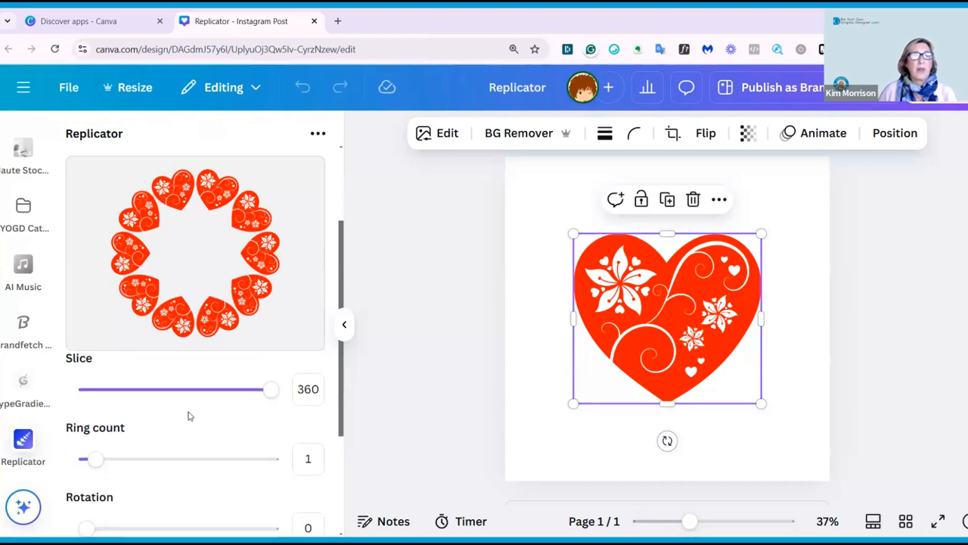
Increase the ring count and the ring spacing of the circular pattern.
{"action": "left_click_drag", "start_coordinate": [95, 458], "coordinate": [142, 458]}
{"action": "left_click_drag", "start_coordinate": [149, 466], "coordinate": [193, 459]}
{"action": "scroll", "coordinate": [179, 441], "scroll_direction": "down", "scroll_amount": 3}
{"action": "scroll", "coordinate": [173, 441], "scroll_direction": "up", "scroll_amount": 3}
{"action": "scroll", "coordinate": [196, 429], "scroll_direction": "down", "scroll_amount": 3}
Adjust the ring slide and radius ratio of the circular pattern.
{"action": "left_click_drag", "start_coordinate": [87, 403], "coordinate": [165, 414]}
{"action": "scroll", "coordinate": [151, 416], "scroll_direction": "down", "scroll_amount": 1}
{"action": "left_click_drag", "start_coordinate": [86, 409], "coordinate": [63, 413]}
{"action": "scroll", "coordinate": [175, 439], "scroll_direction": "down", "scroll_amount": 1}
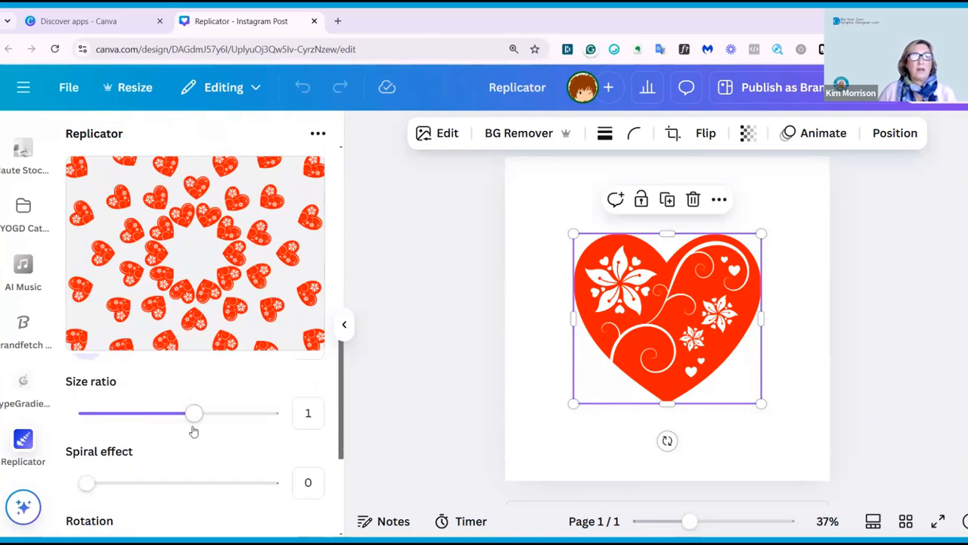
Raise the size ratio slightly and set the spiral effect to 35.
{"action": "left_click_drag", "start_coordinate": [196, 414], "coordinate": [208, 415]}
{"action": "left_click_drag", "start_coordinate": [87, 482], "coordinate": [157, 485]}
{"action": "scroll", "coordinate": [144, 461], "scroll_direction": "down", "scroll_amount": 2}
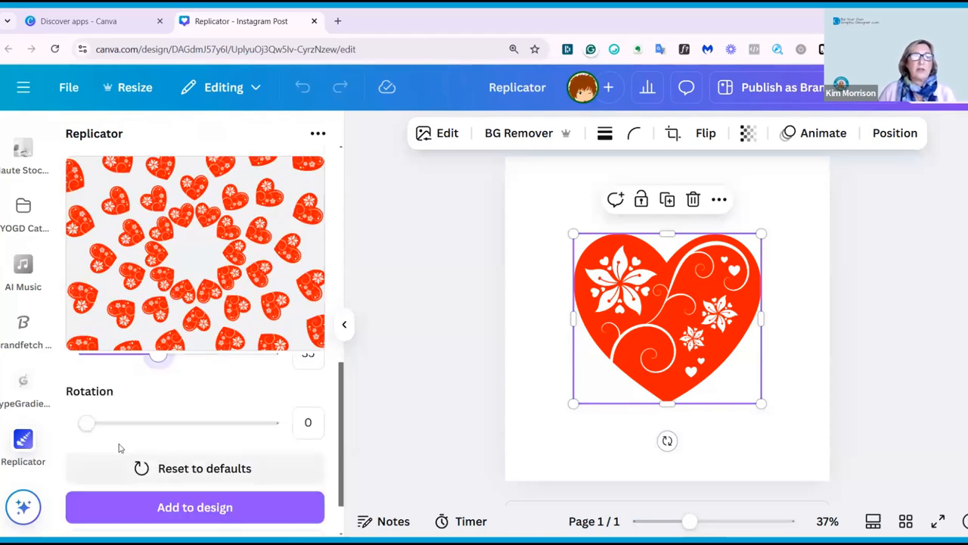
{"action": "left_click_drag", "start_coordinate": [86, 423], "coordinate": [73, 428]}
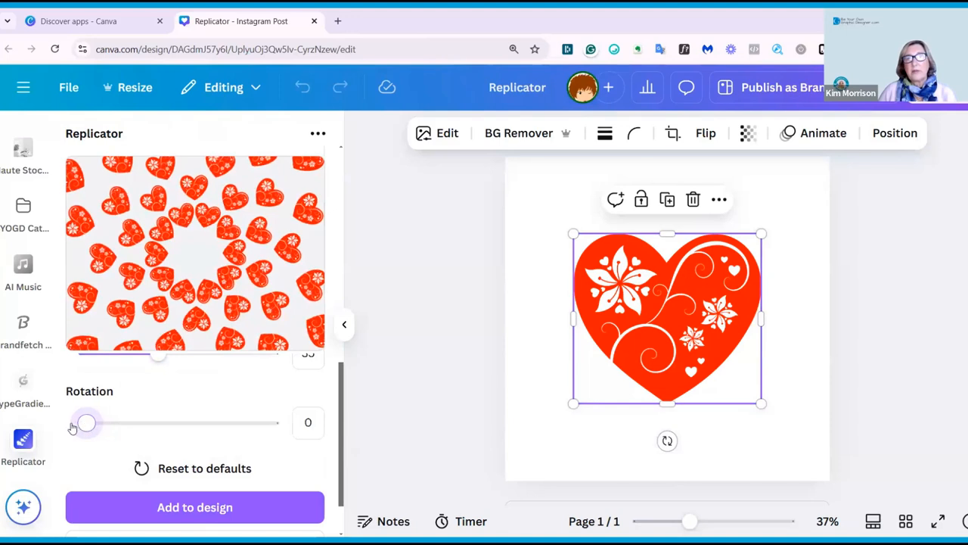
{"action": "scroll", "coordinate": [217, 444], "scroll_direction": "down", "scroll_amount": 2}
Add the circular heart pattern to the design and enlarge it to fill the page.
{"action": "left_click", "coordinate": [208, 443]}
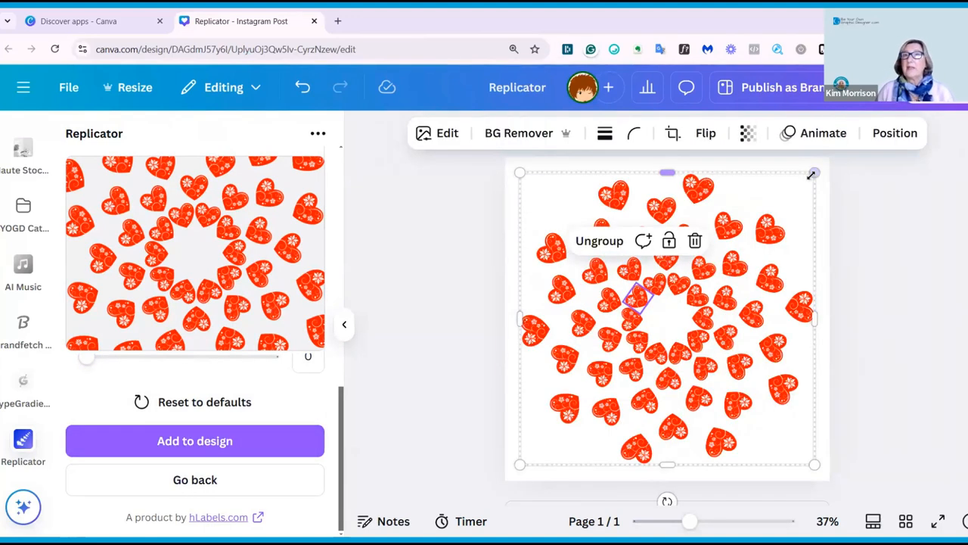
{"action": "left_click_drag", "start_coordinate": [812, 172], "coordinate": [830, 157]}
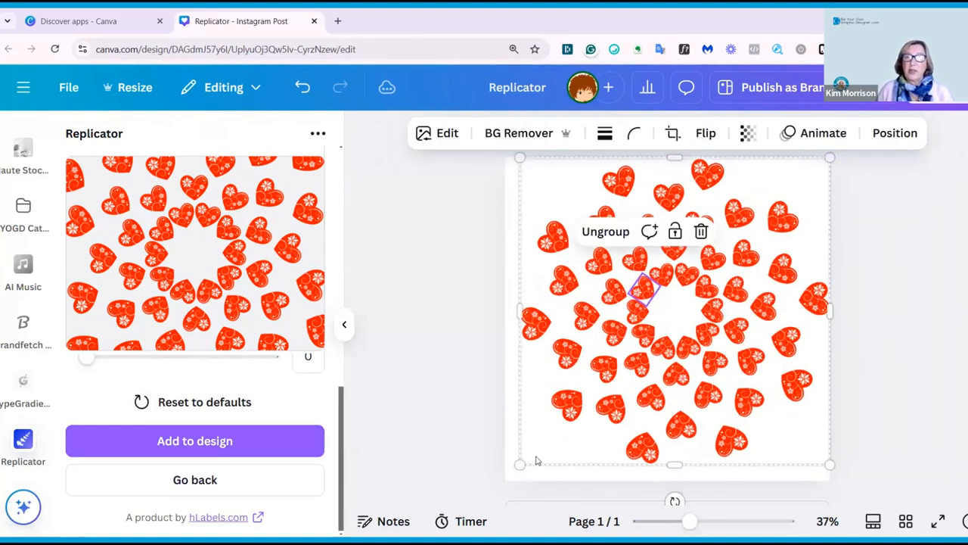
{"action": "mouse_move", "coordinate": [520, 465]}
{"action": "left_mouse_down"}
{"action": "mouse_move", "coordinate": [505, 478]}
{"action": "mouse_move", "coordinate": [513, 471]}
{"action": "left_mouse_up"}
{"action": "left_click_drag", "start_coordinate": [677, 474], "coordinate": [676, 479]}
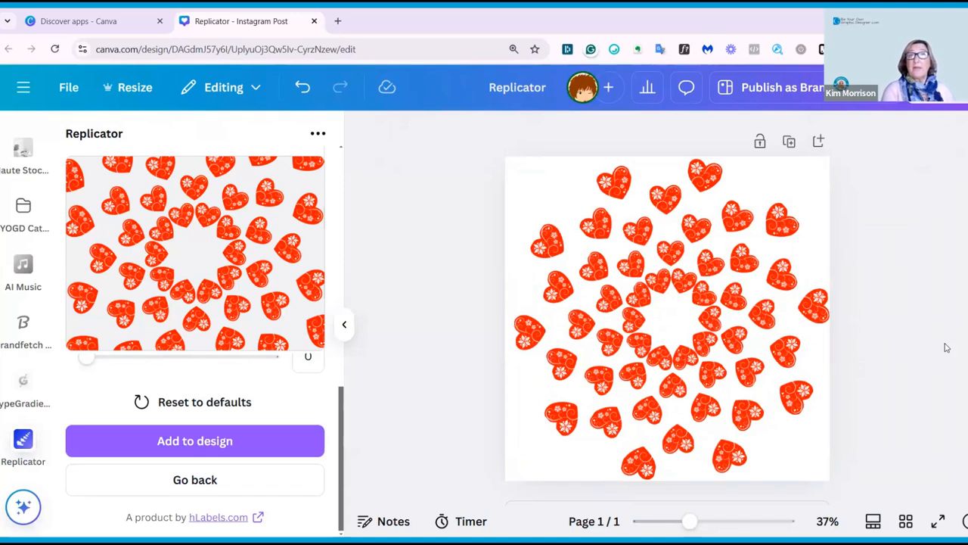